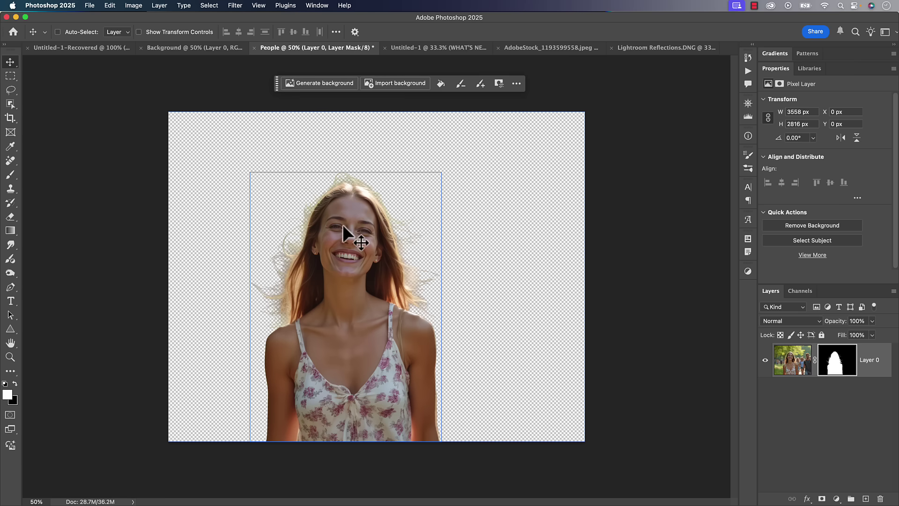
Step: Drag the masked cut-out woman up and to the left with the Move tool
drag(347, 235, 207, 44)
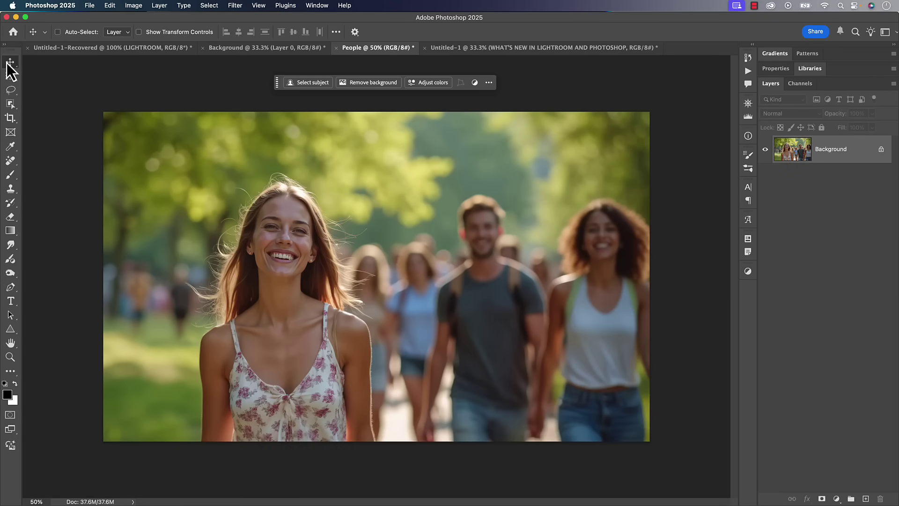
click(60, 4)
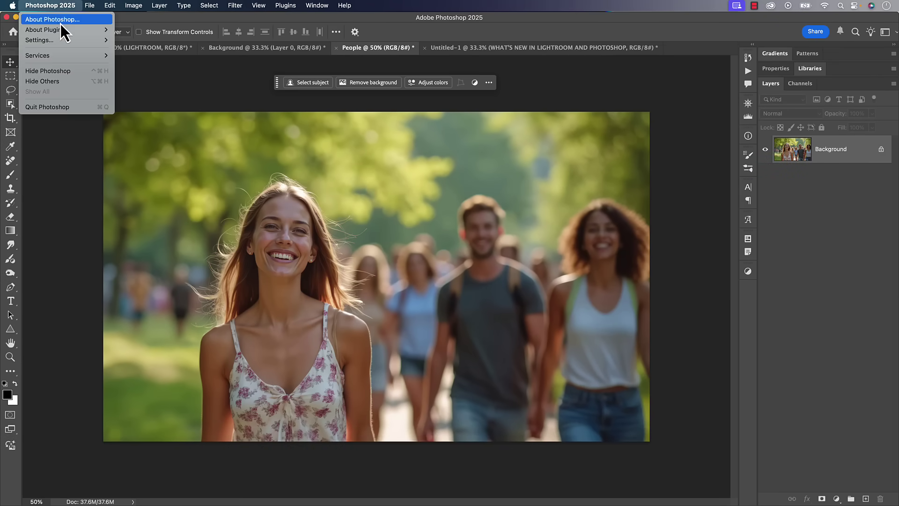
click(106, 31)
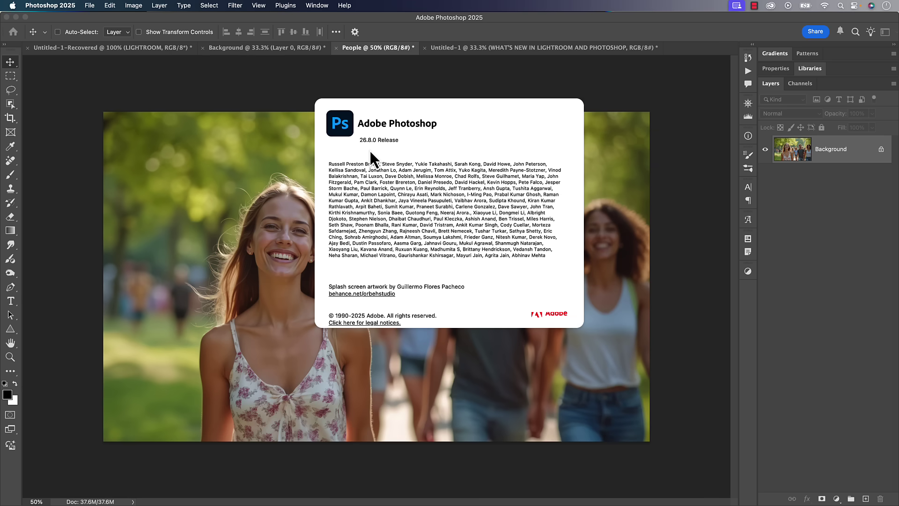
click(369, 150)
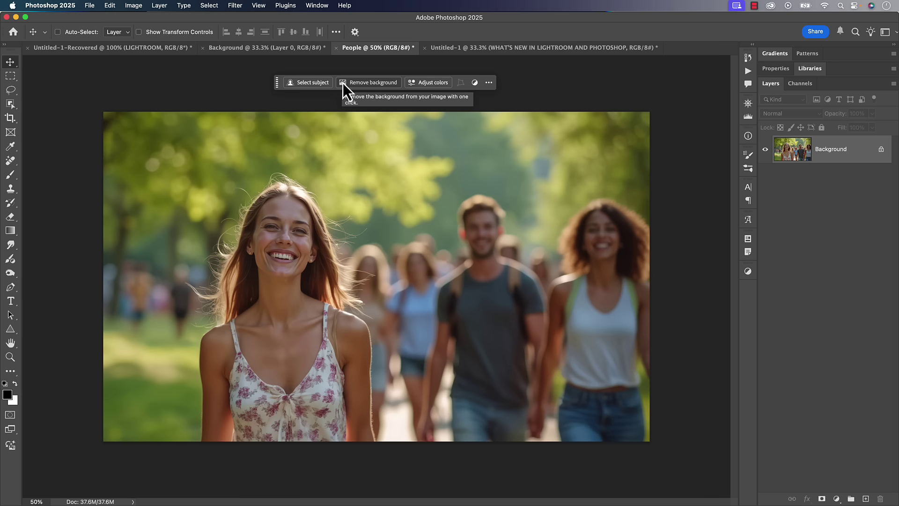
click(314, 6)
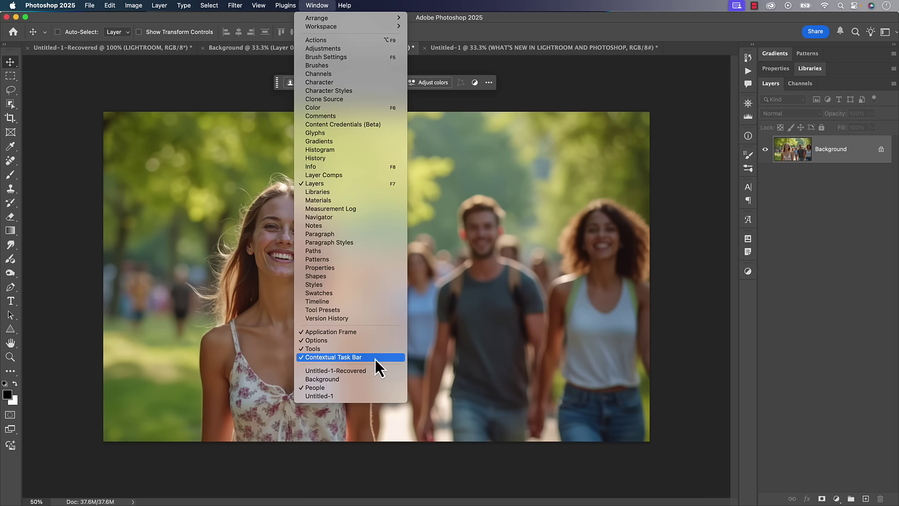
click(366, 193)
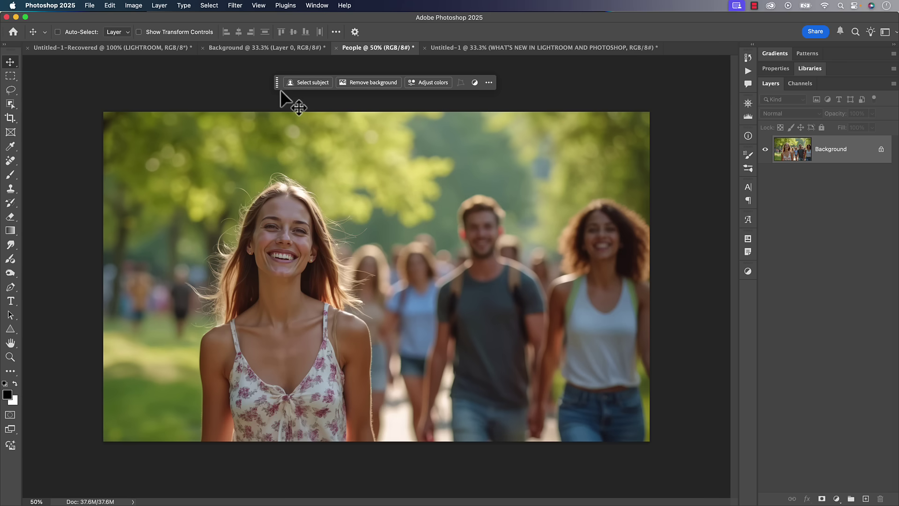
click(46, 6)
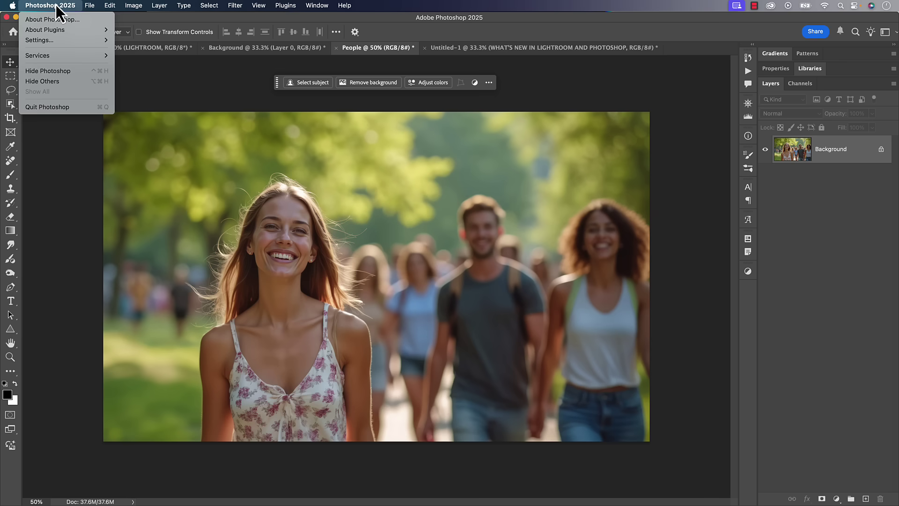
mouse_move(58, 46)
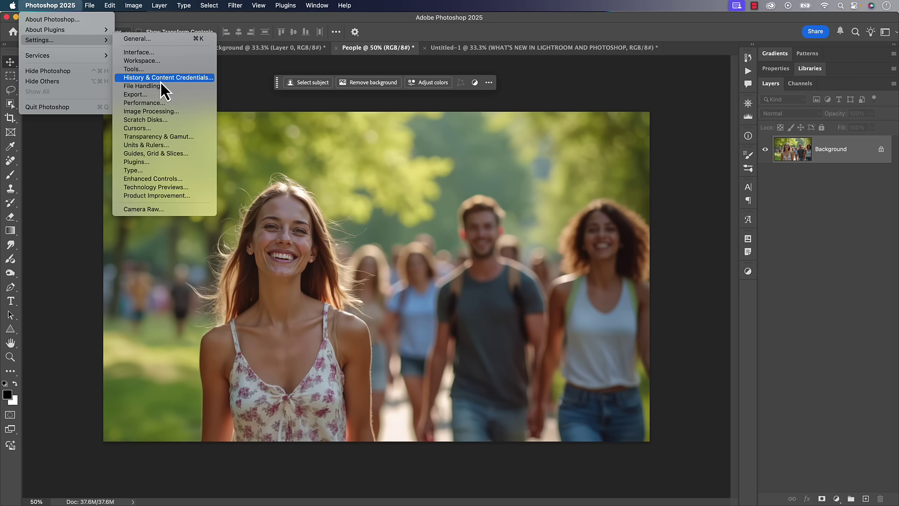
click(143, 113)
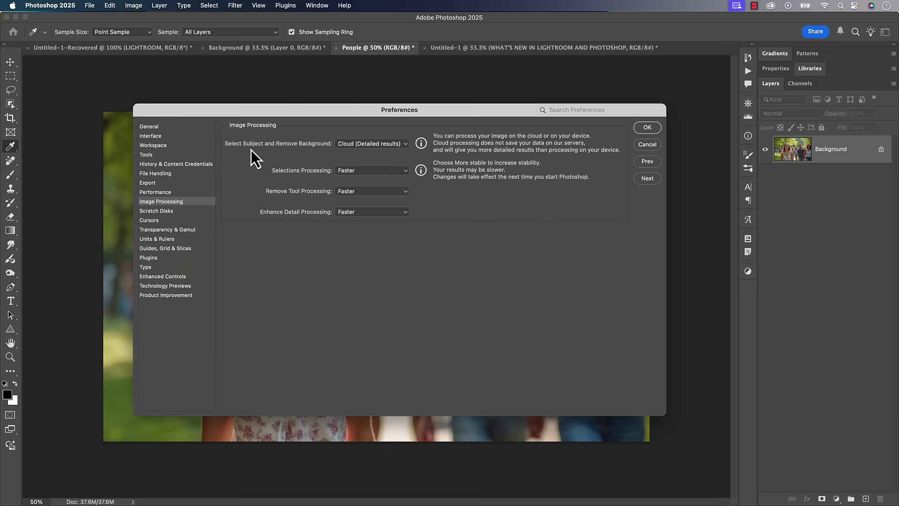
click(373, 144)
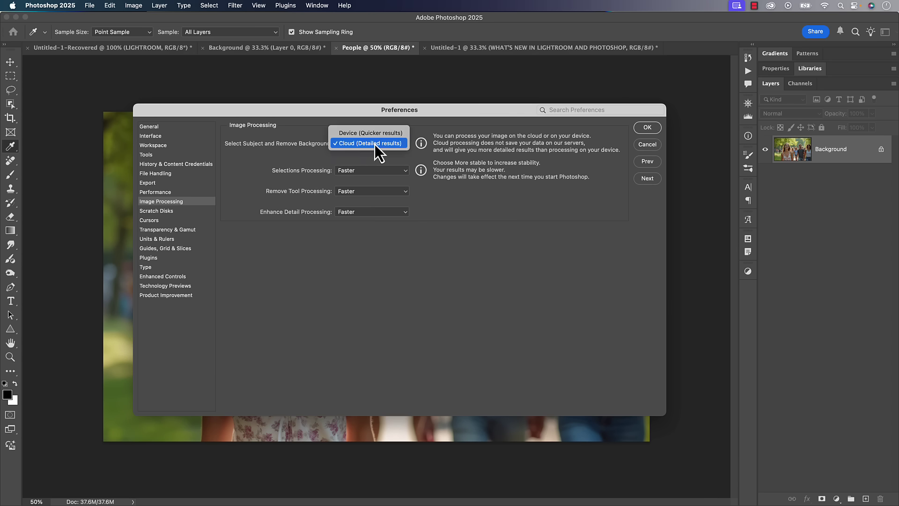
click(353, 145)
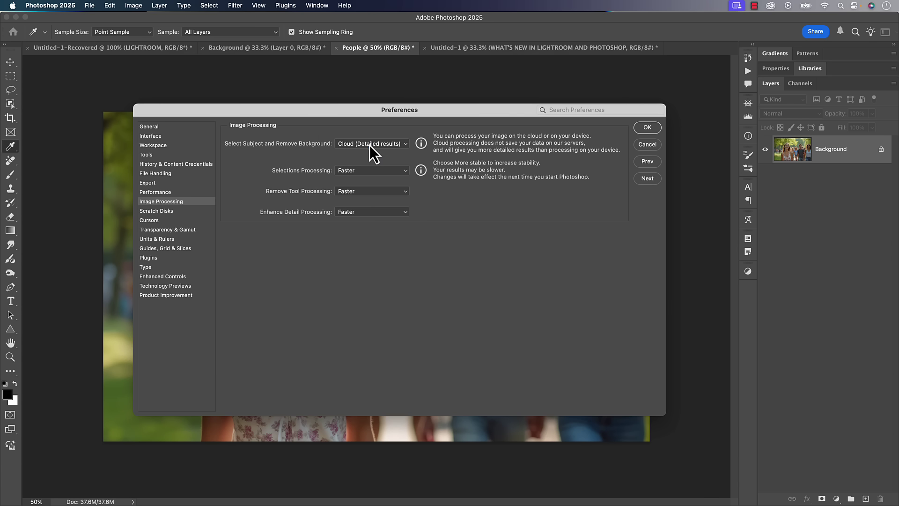
click(647, 127)
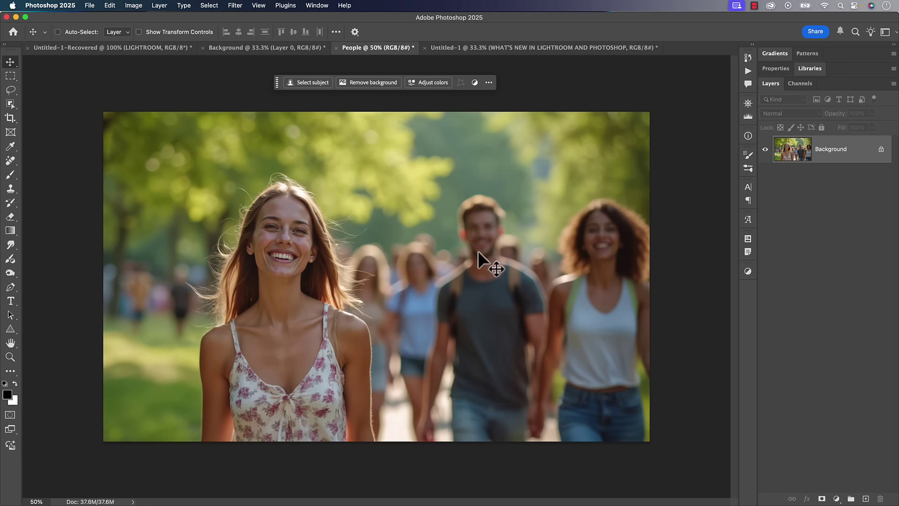
Step: Switch to the Object Selection tool, with the Select people option in the options bar
click(10, 104)
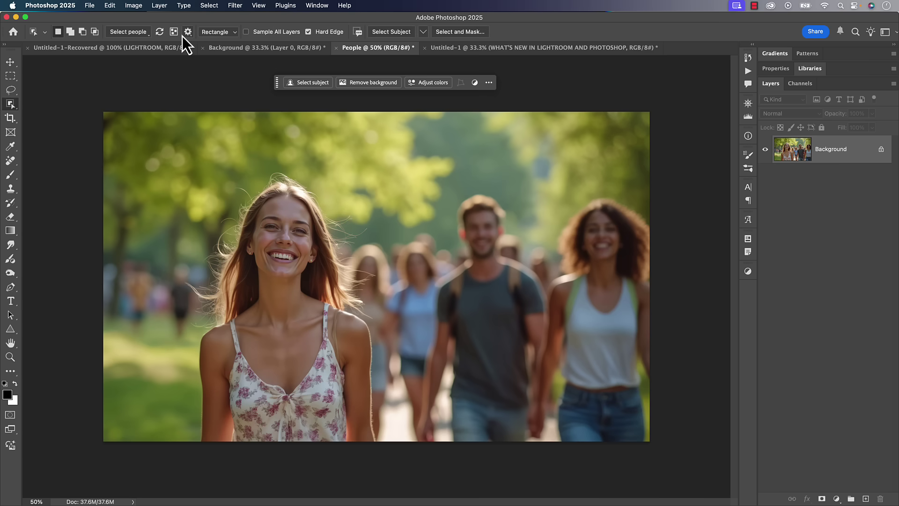
mouse_move(143, 36)
Step: Select both foreground women with Select subject, then switch to the Move tool
click(308, 86)
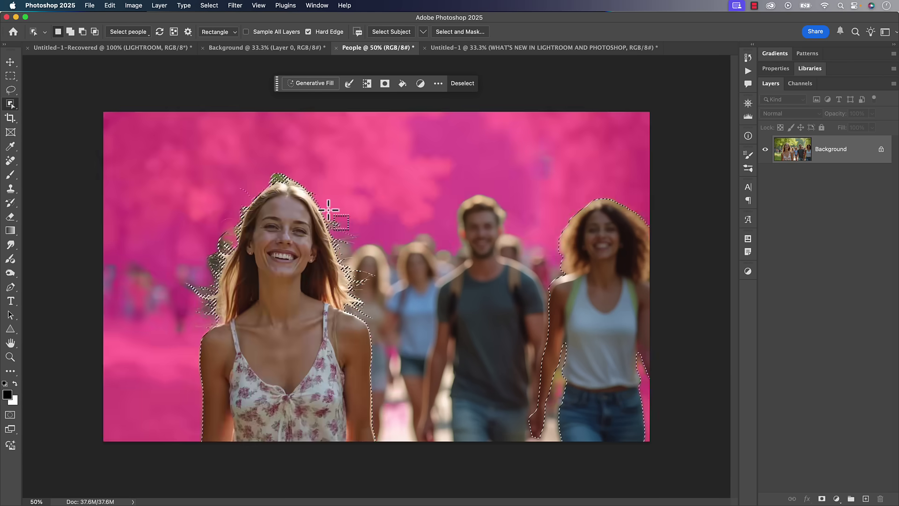
click(10, 62)
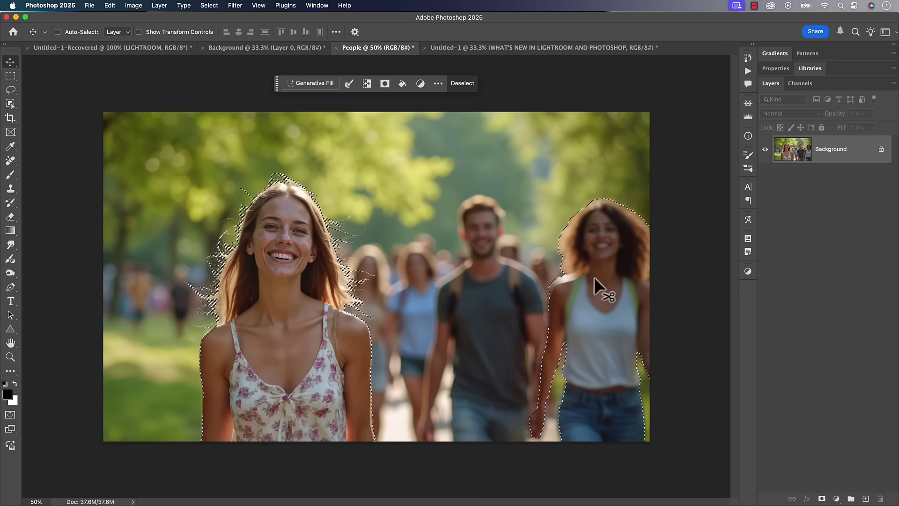
key(super)
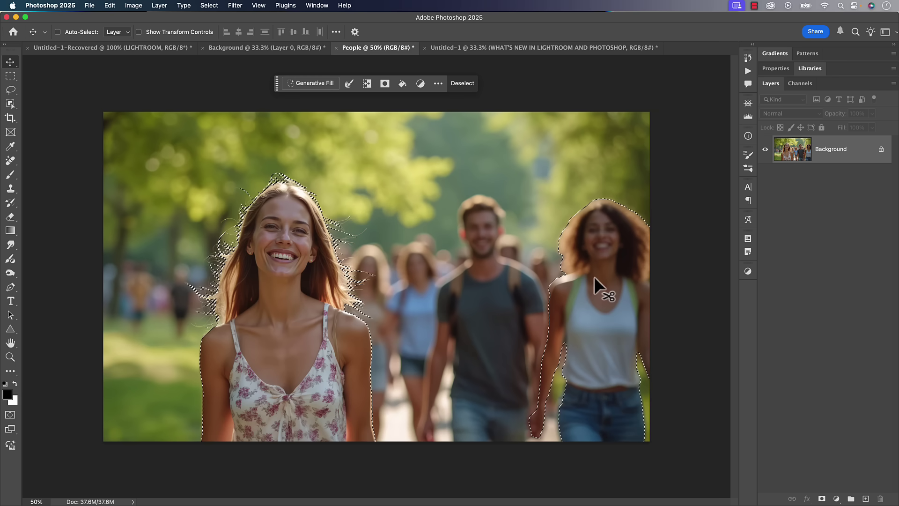
Step: Copy the two selected women and paste them into the blurred park document
click(110, 5)
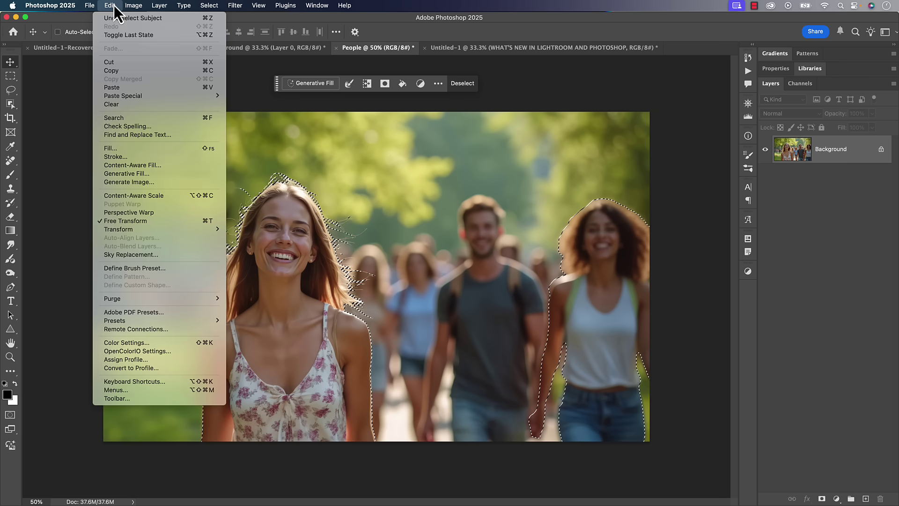
click(118, 71)
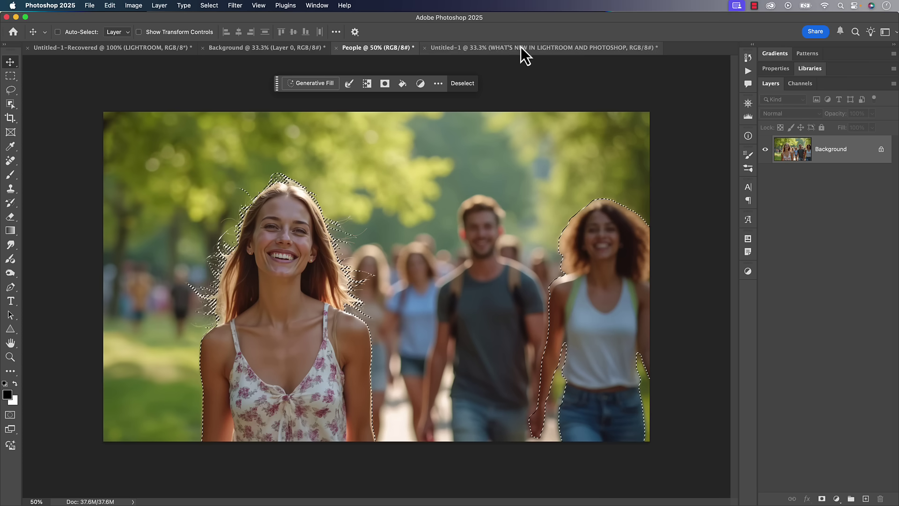
click(510, 49)
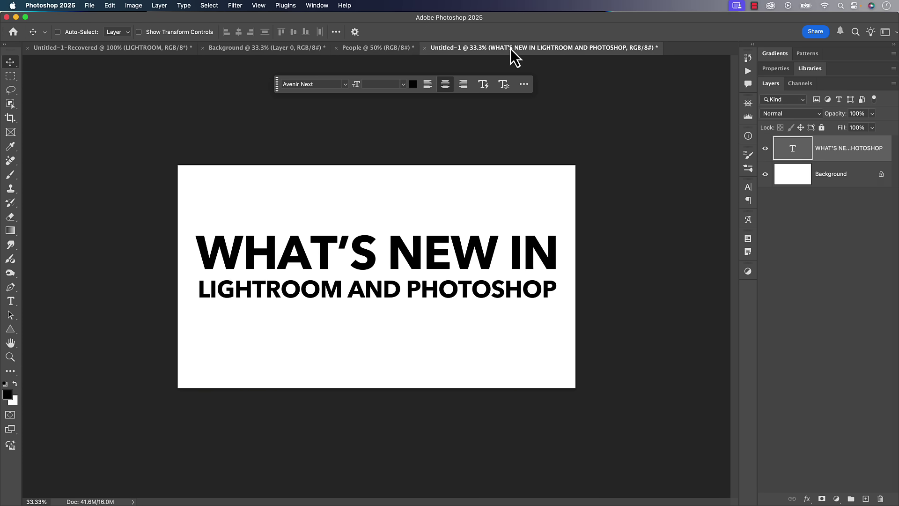
click(258, 48)
key(super+v)
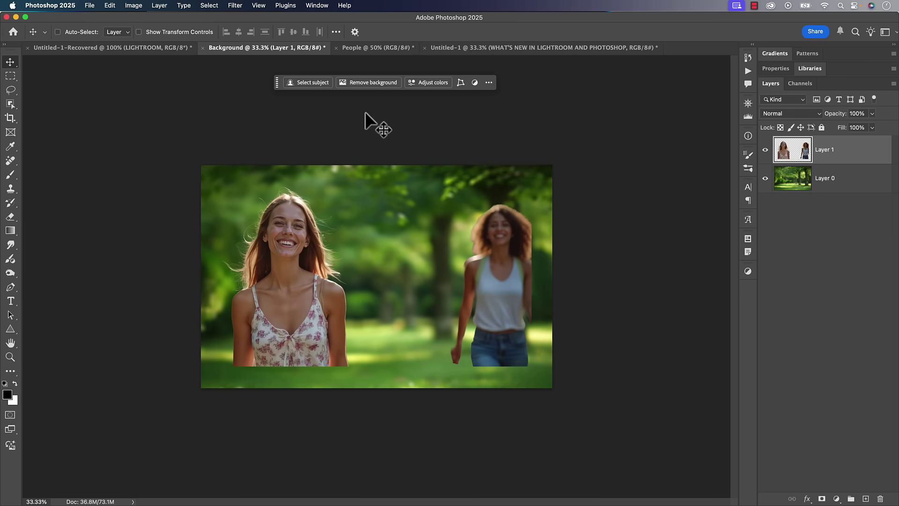
Step: Undo the paste, then return to the People photo and deselect everything
key(e)
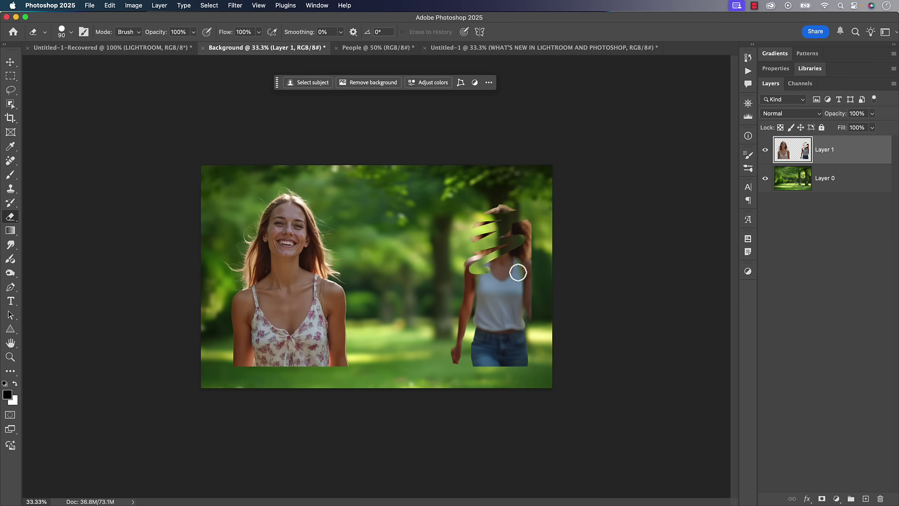
key(super+z)
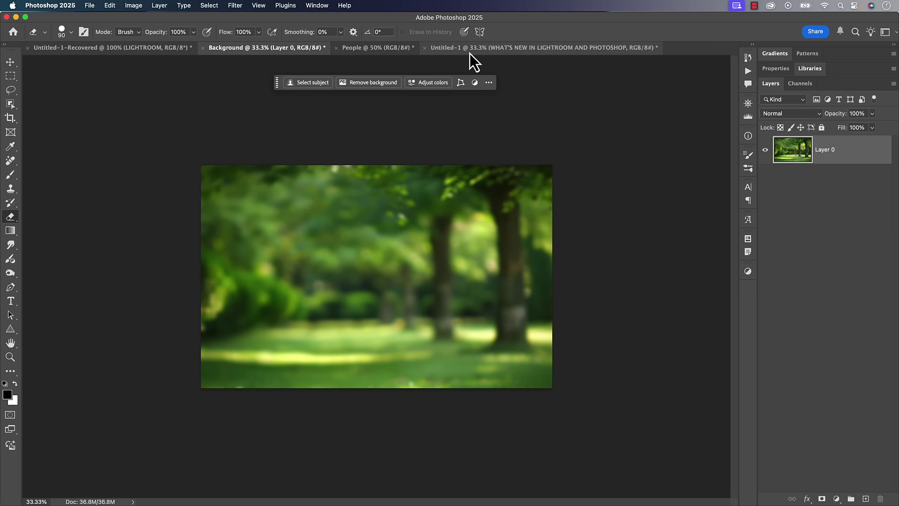
click(387, 49)
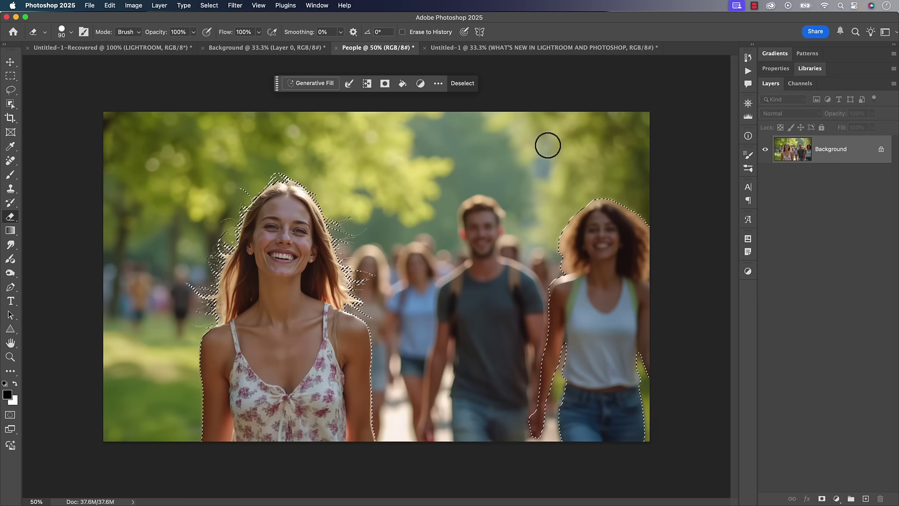
key(super+d)
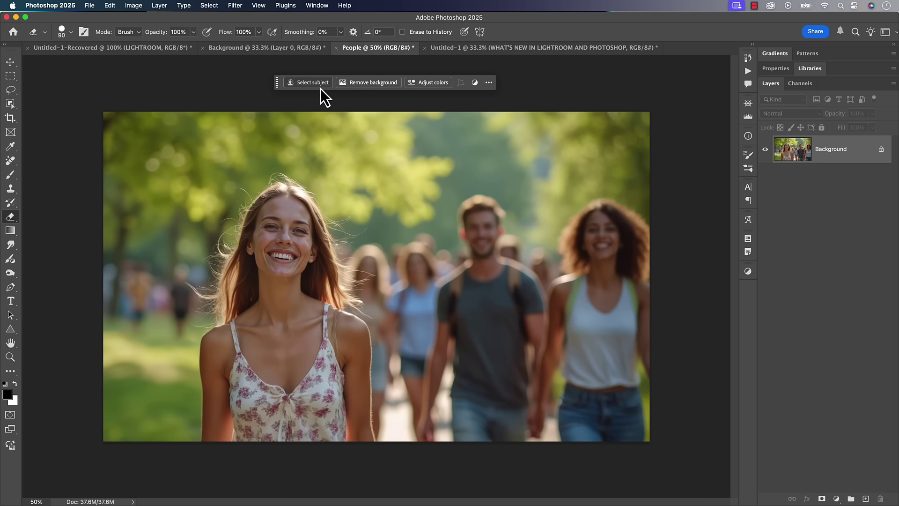
Step: Use Remove background to add a layer mask hiding the park behind the two women
click(367, 85)
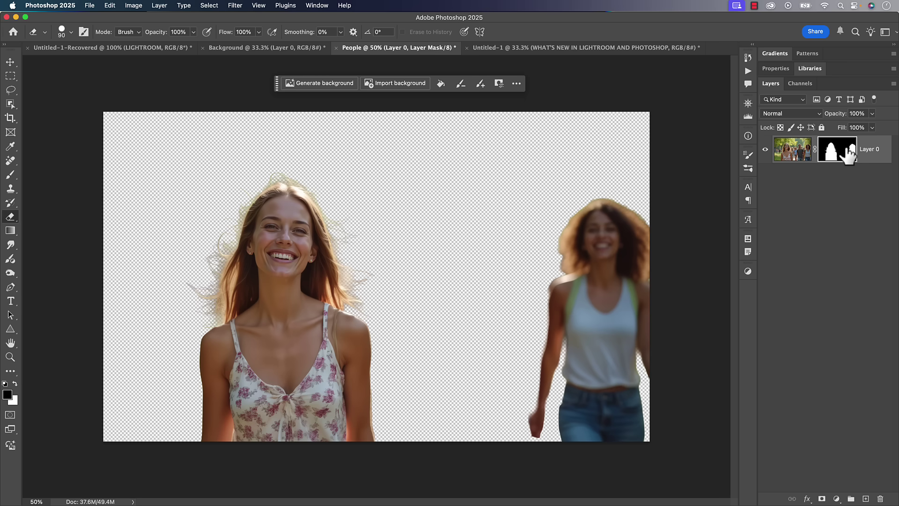
Step: Paint black on the layer mask with an enlarged brush over the right-hand woman
key(b)
key(bracketright)
key(bracketright)
key(bracketright)
key(bracketright)
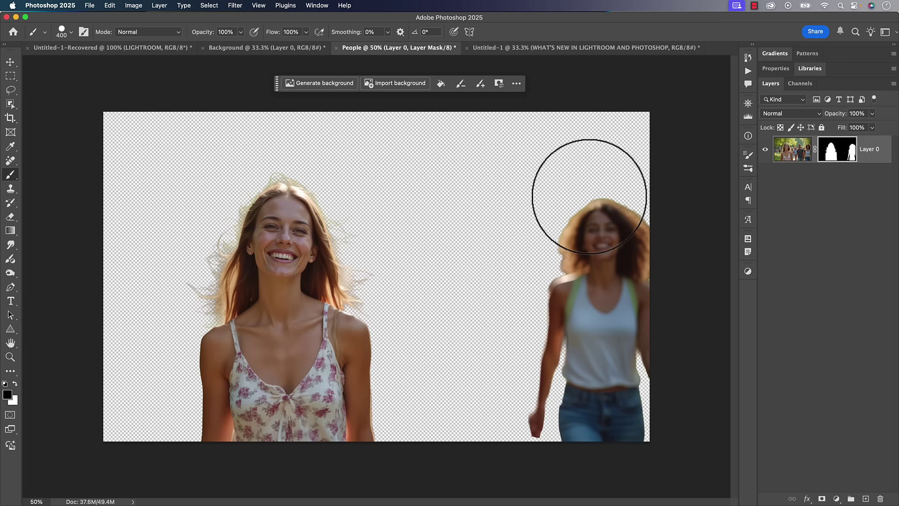
mouse_move(584, 161)
mouse_down()
mouse_move(580, 210)
mouse_move(542, 243)
mouse_move(648, 284)
mouse_move(564, 309)
mouse_move(546, 401)
mouse_move(559, 441)
mouse_move(600, 350)
mouse_move(652, 434)
mouse_move(644, 287)
mouse_move(639, 401)
mouse_move(635, 313)
mouse_up()
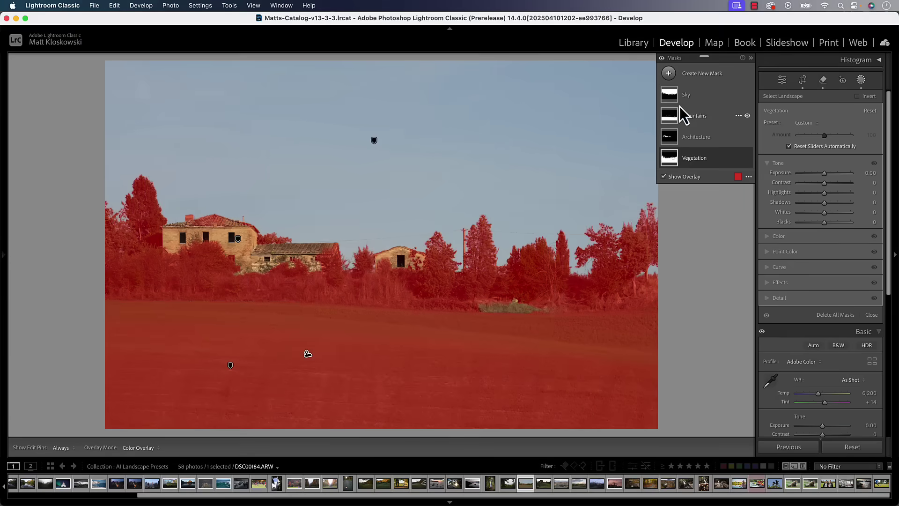
Step: Brush part of the field out of the Mountains mask, then object-mask the twin-towered building
click(682, 115)
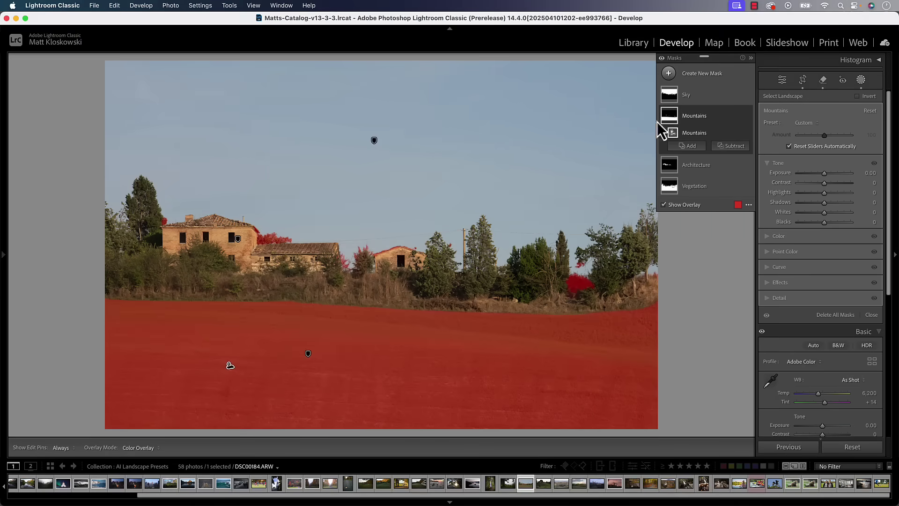
key(shift+k)
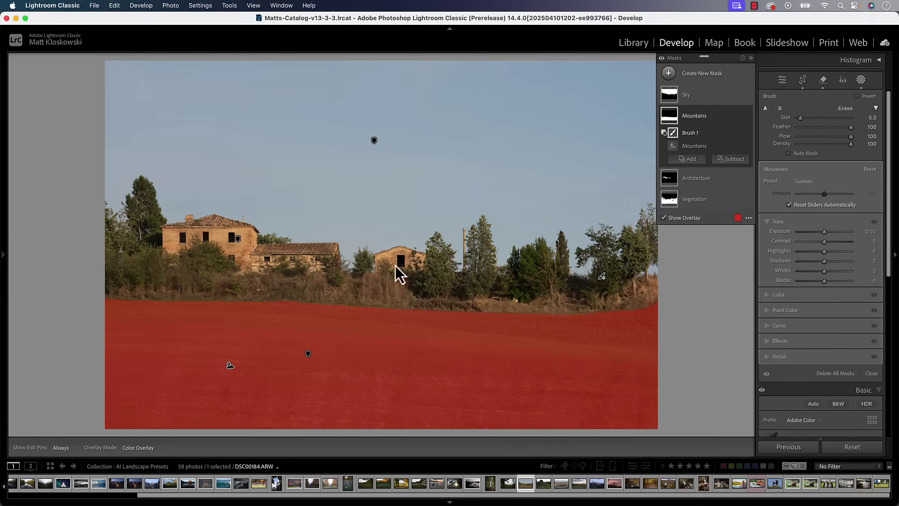
mouse_move(221, 305)
mouse_down()
mouse_move(244, 301)
mouse_move(332, 403)
mouse_up()
key(super+z)
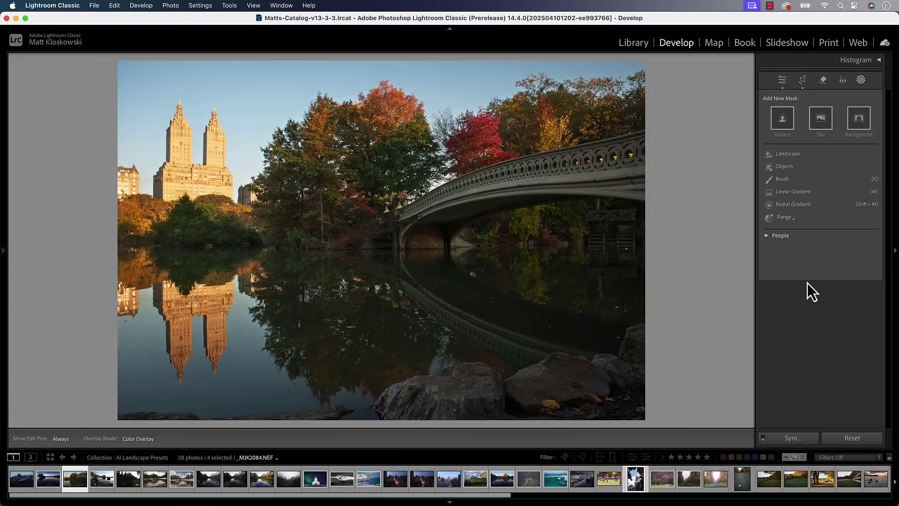
click(784, 166)
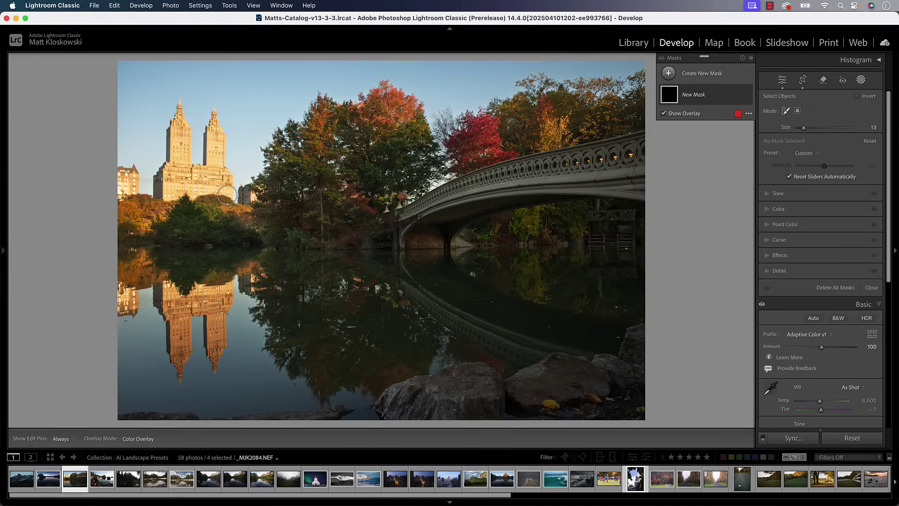
click(179, 175)
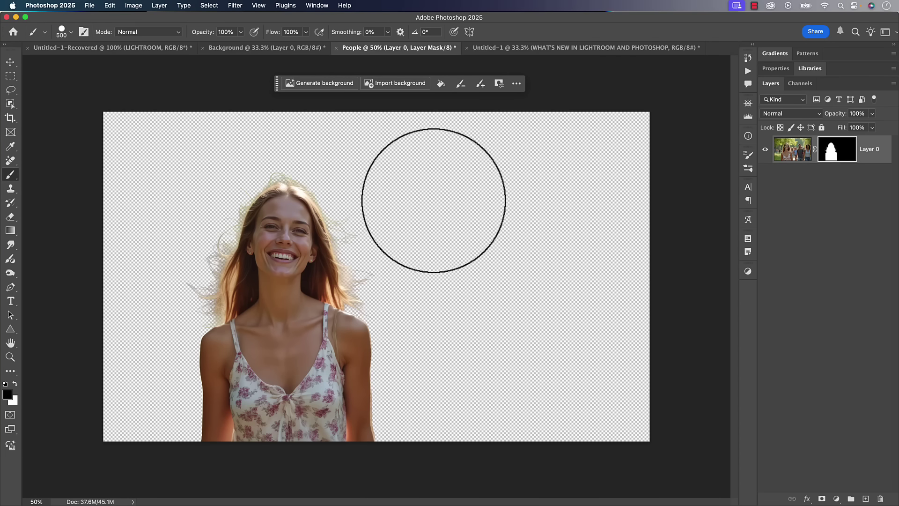
Step: Drag the cut-out woman's layer into the Background document and drop her at the park's left
click(792, 150)
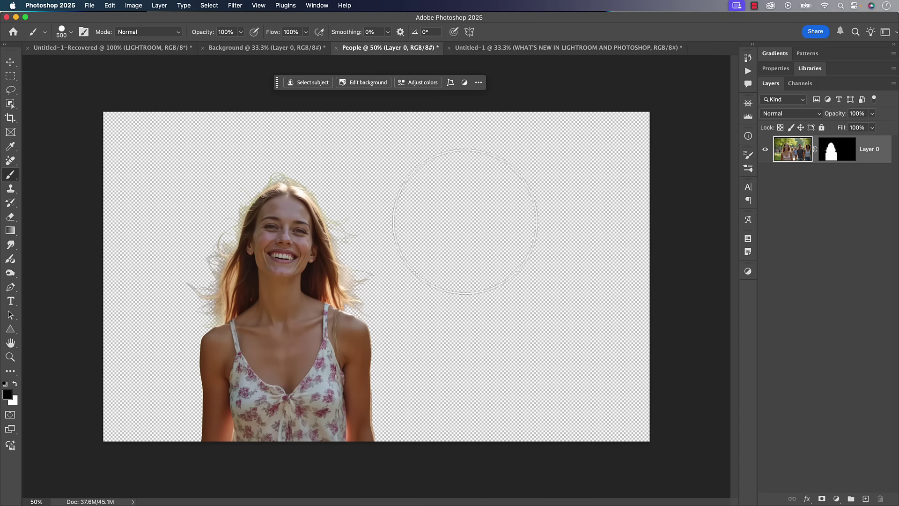
key(v)
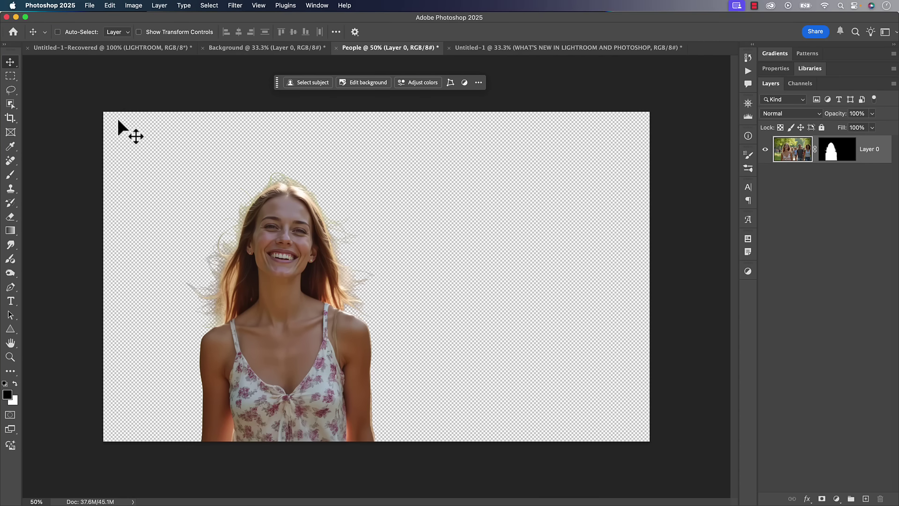
drag(279, 263, 240, 232)
drag(223, 291, 252, 283)
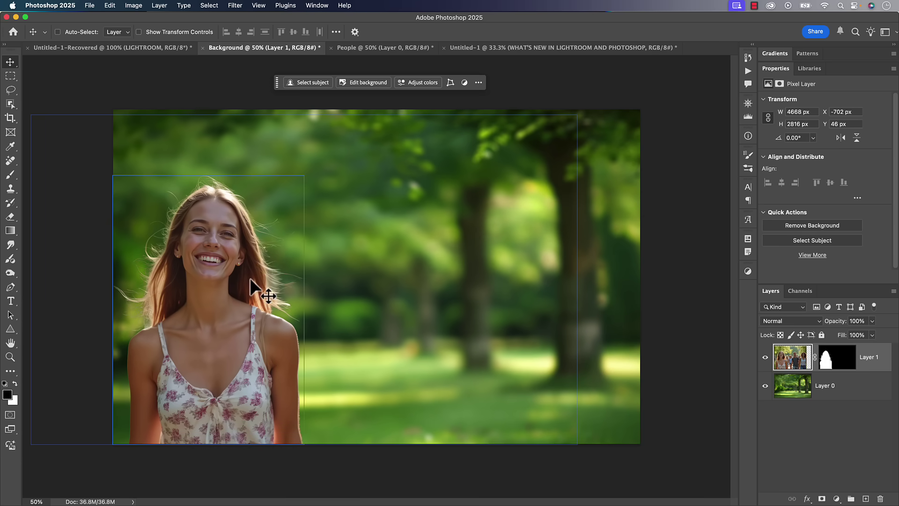
super+click(494, 185)
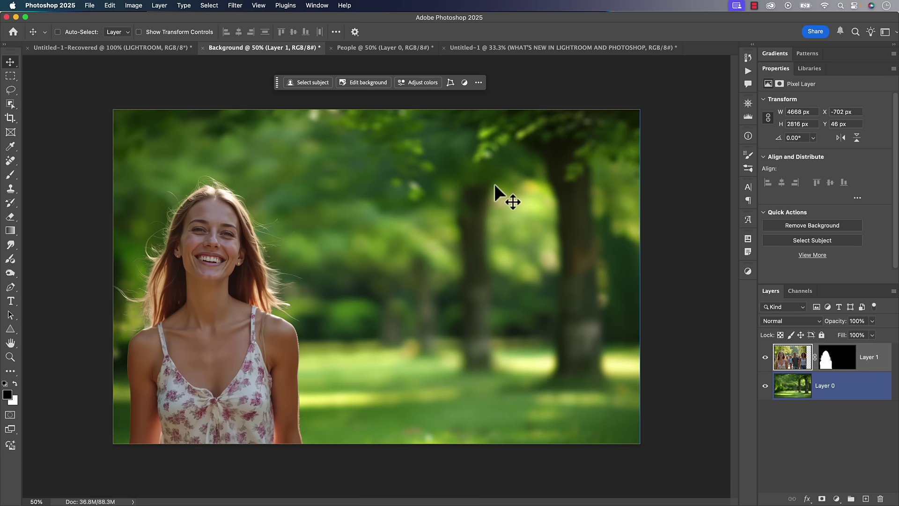
Step: Try cropping the composite from the top-right, cancel it, and select the park background layer
key(c)
drag(640, 111, 613, 136)
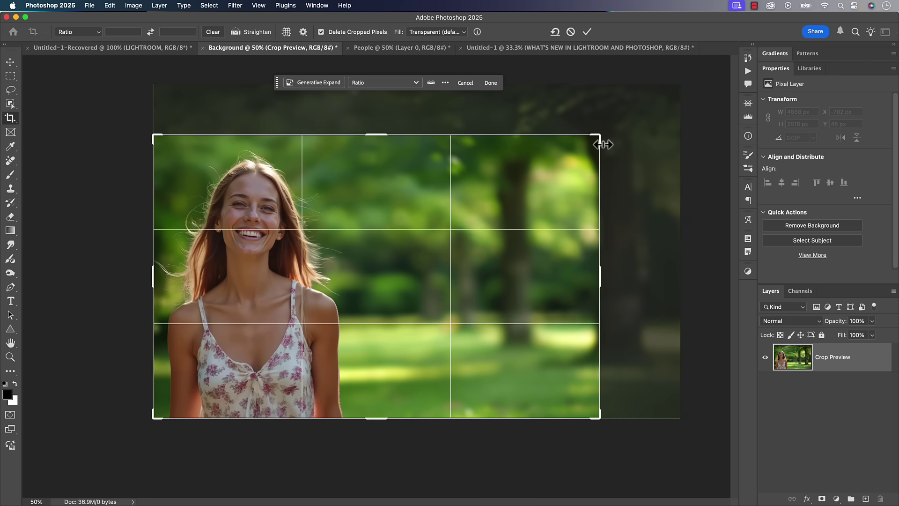
key(Escape)
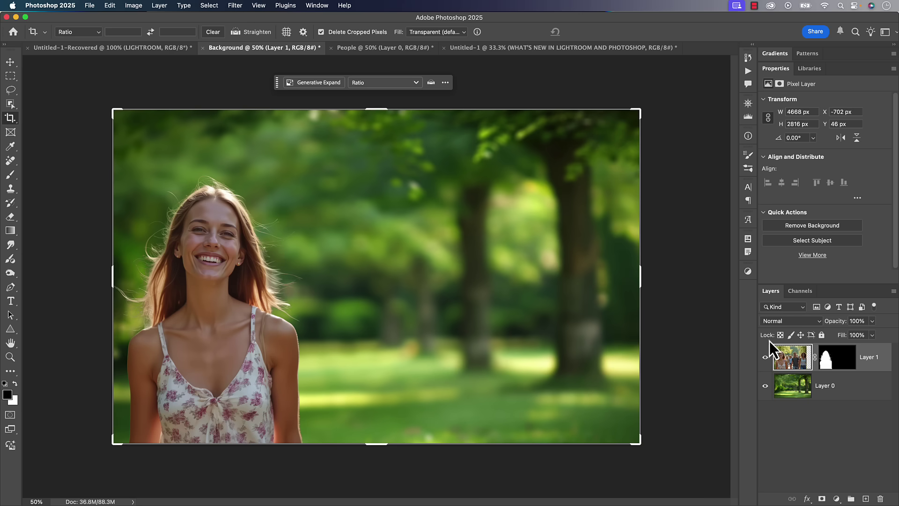
click(798, 395)
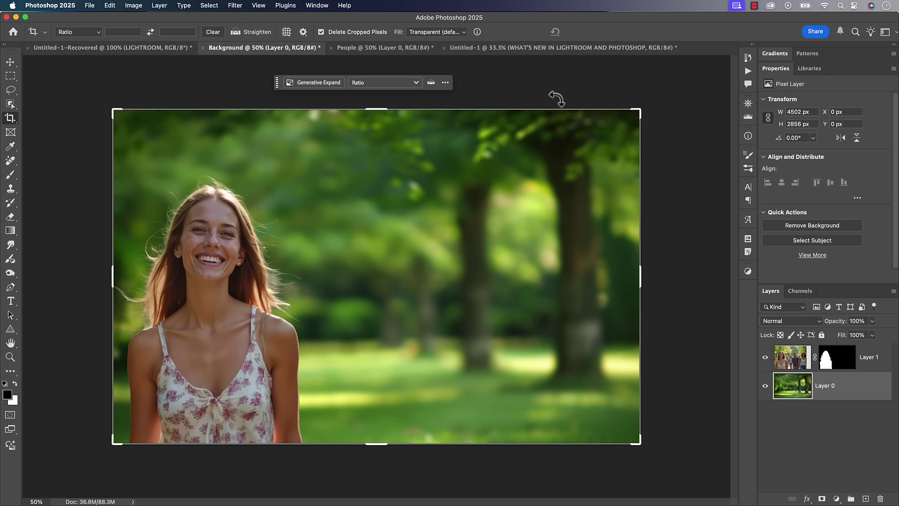
Step: On the Untitled-1 title card, trial-scale the text to about 84%, then cancel to keep the original size
click(521, 52)
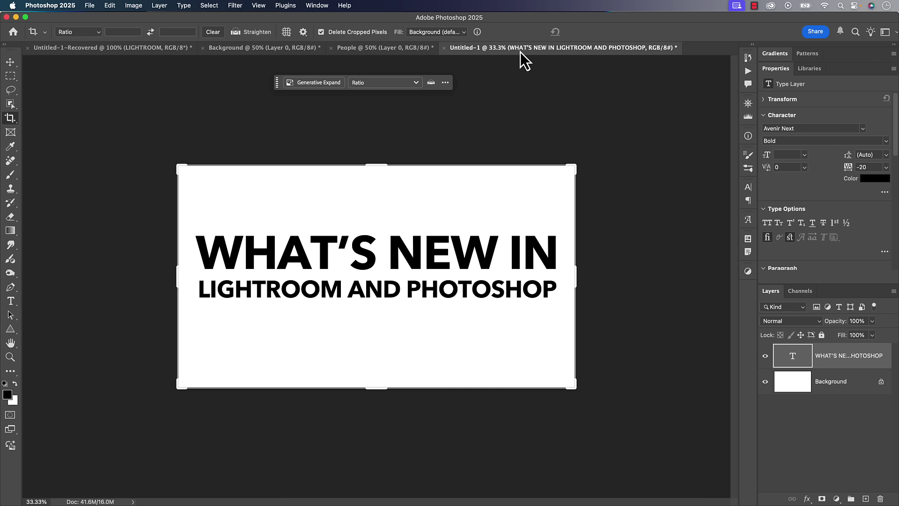
key(v)
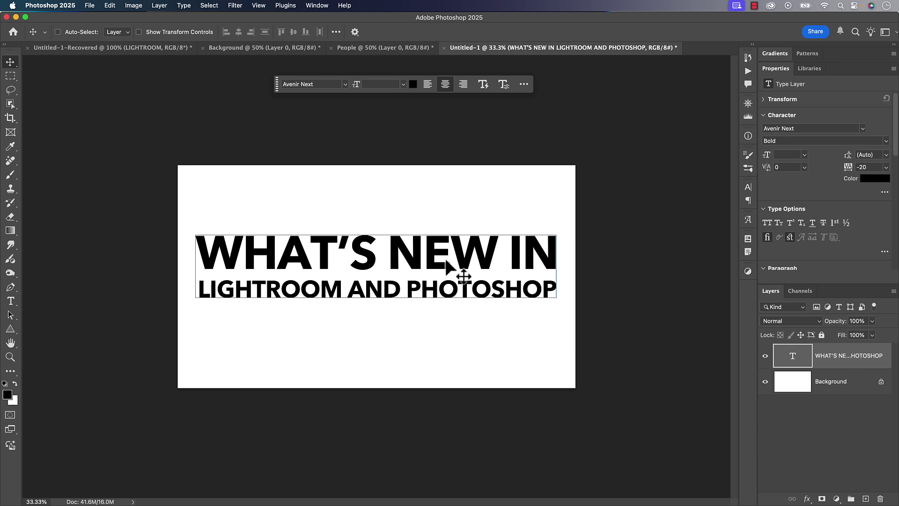
key(super+t)
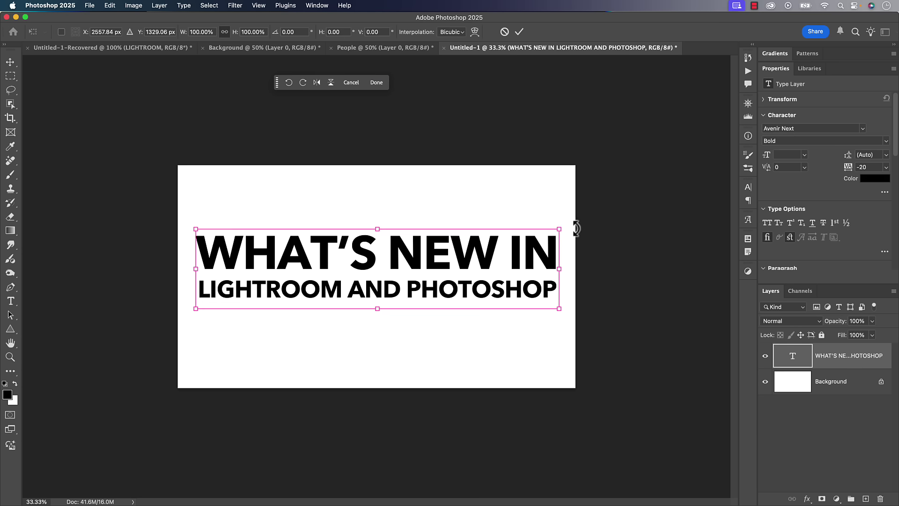
drag(560, 228, 496, 222)
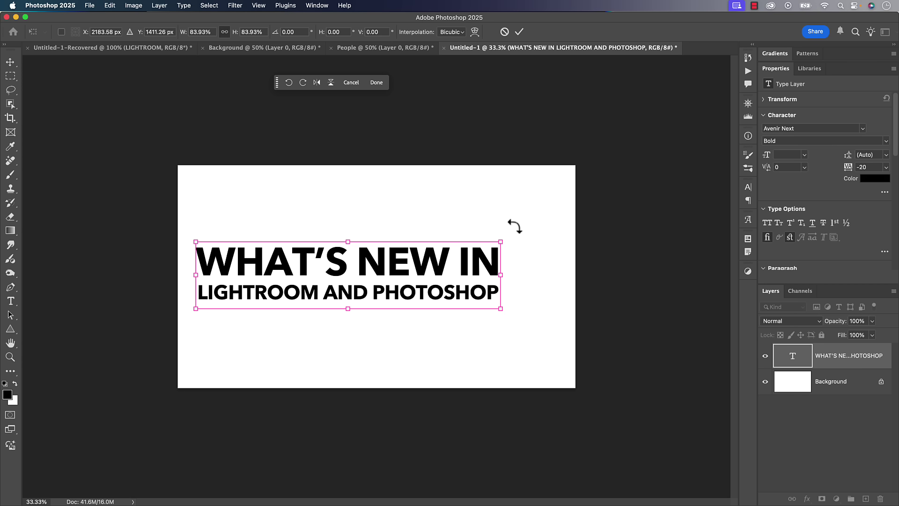
key(Escape)
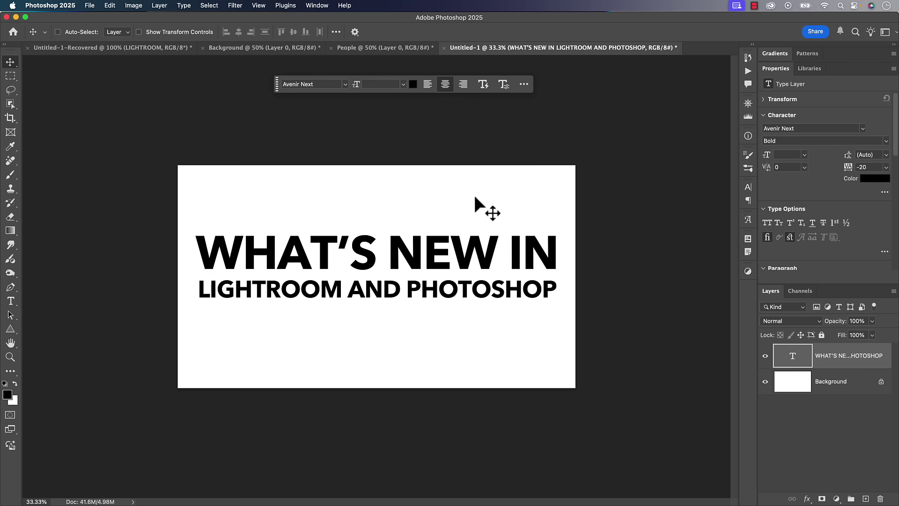
key(t)
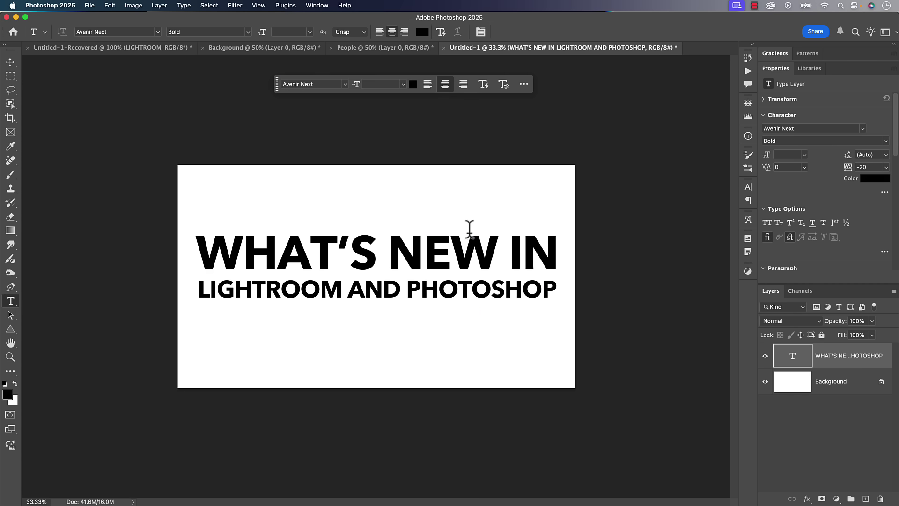
Step: Convert the title to dynamic text, break the line before IN, and enlarge it
click(441, 35)
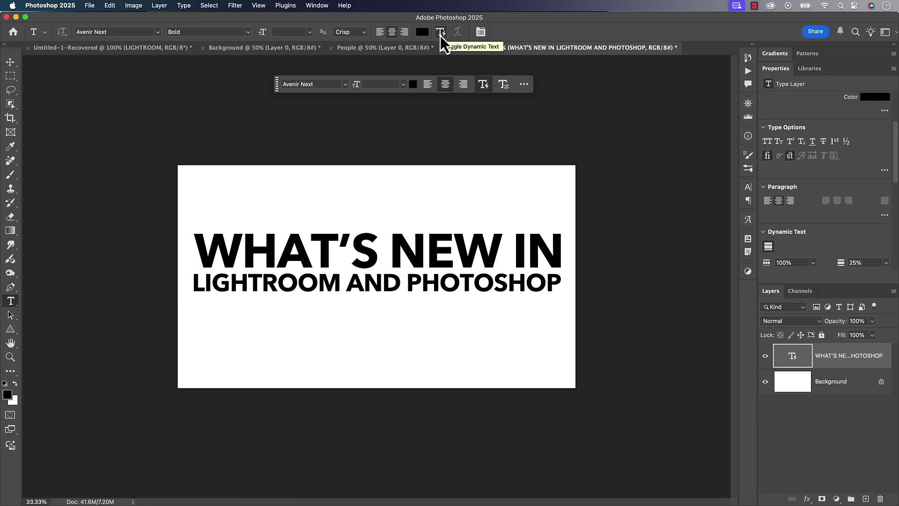
click(471, 243)
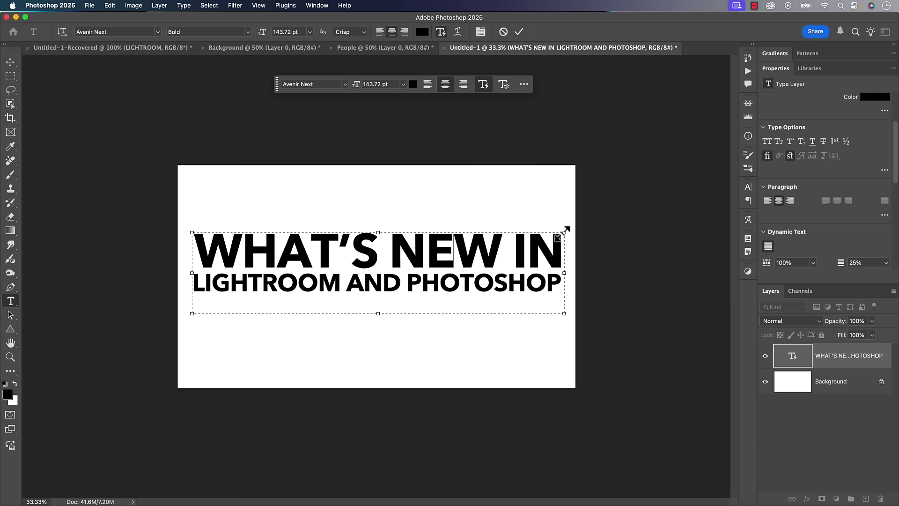
drag(566, 230, 499, 233)
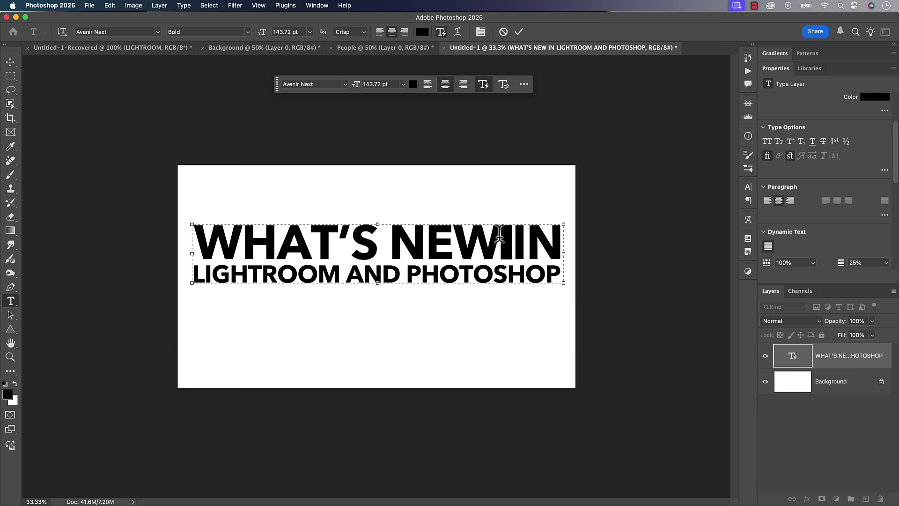
key(Return)
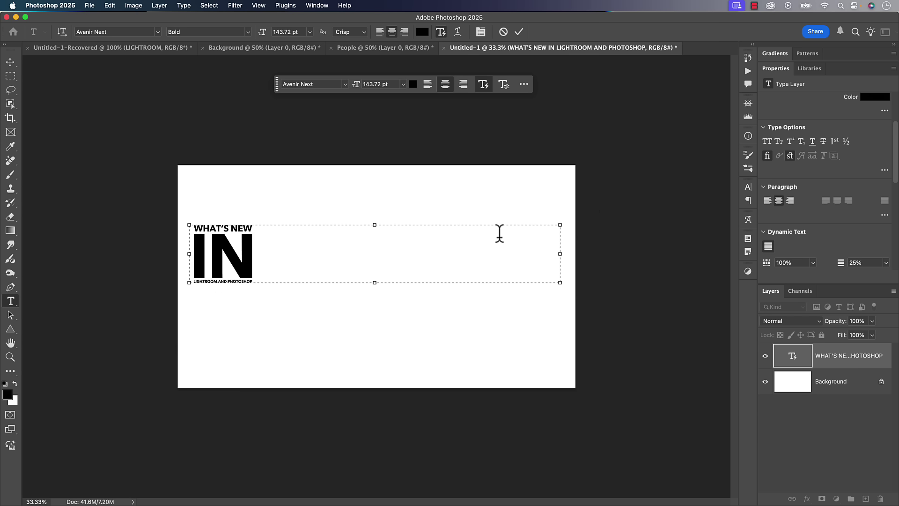
drag(561, 283, 507, 296)
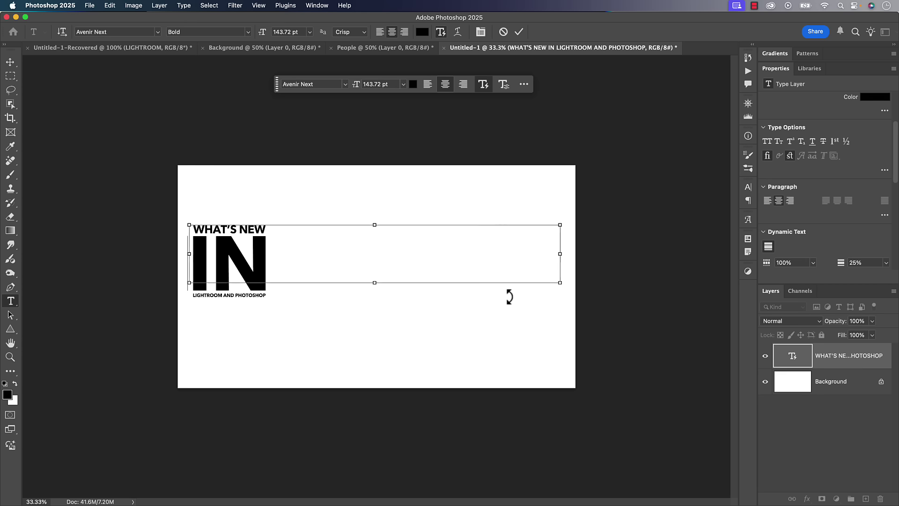
click(507, 296)
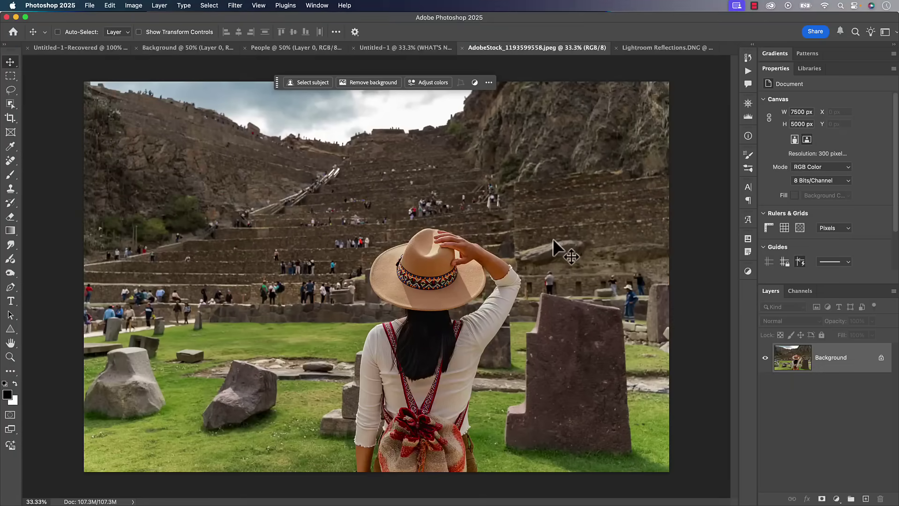
Step: Open the terraced ruins photo in Camera Raw Filter and show the Remove tool's Distraction Removal options
click(235, 6)
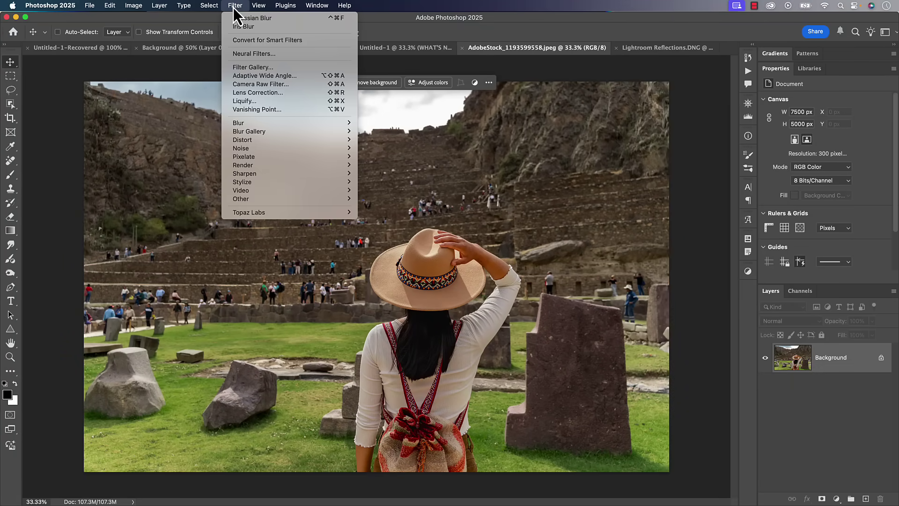
click(260, 83)
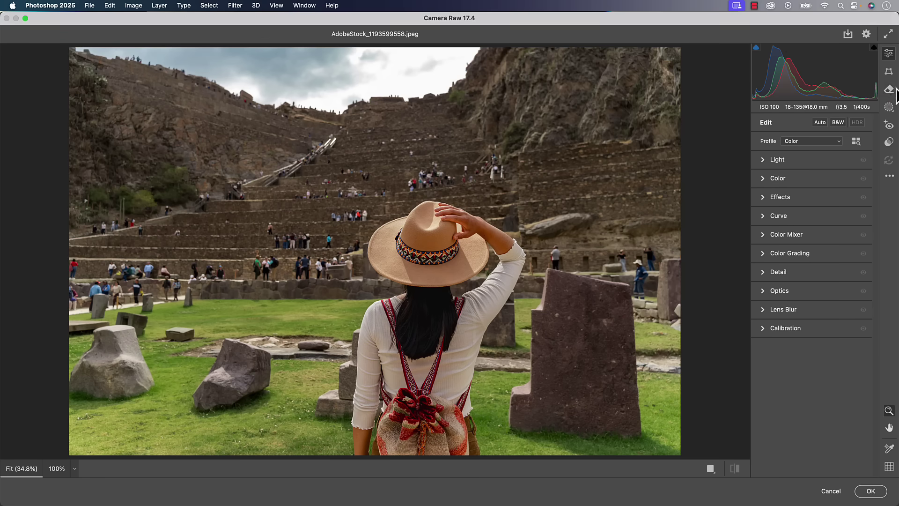
click(890, 91)
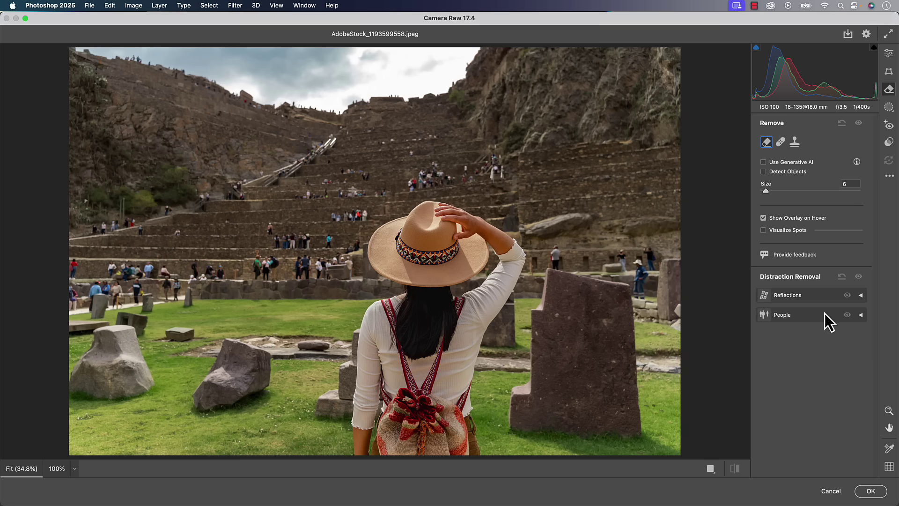
Step: Detect People, delete the top-left detection pin, and remove the remaining tourists from the terraces
click(861, 314)
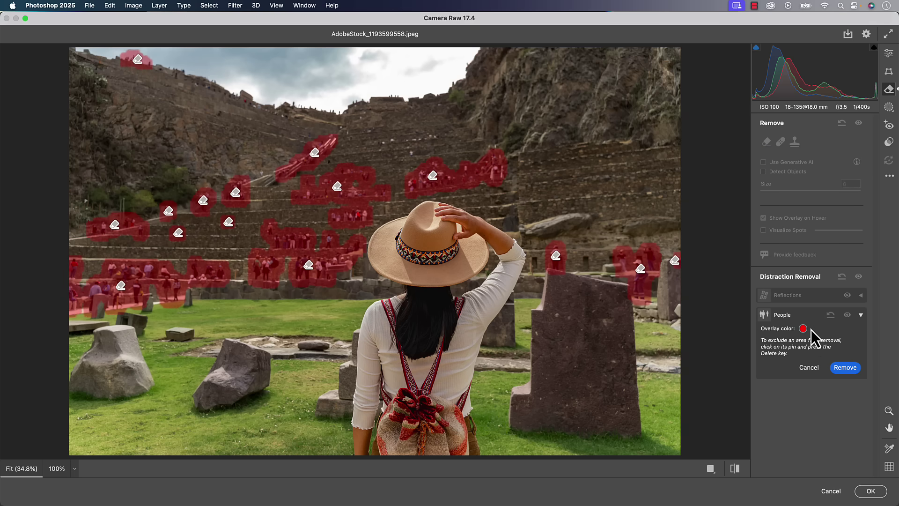
key(z)
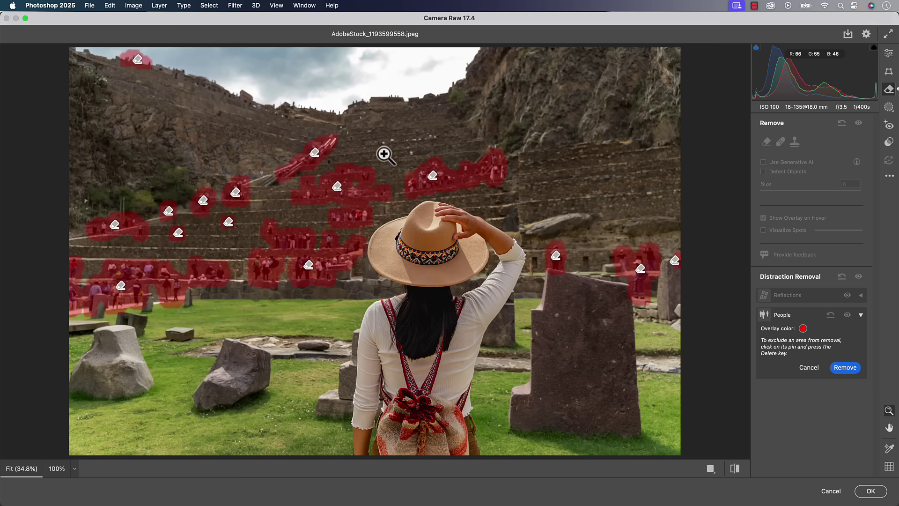
click(137, 59)
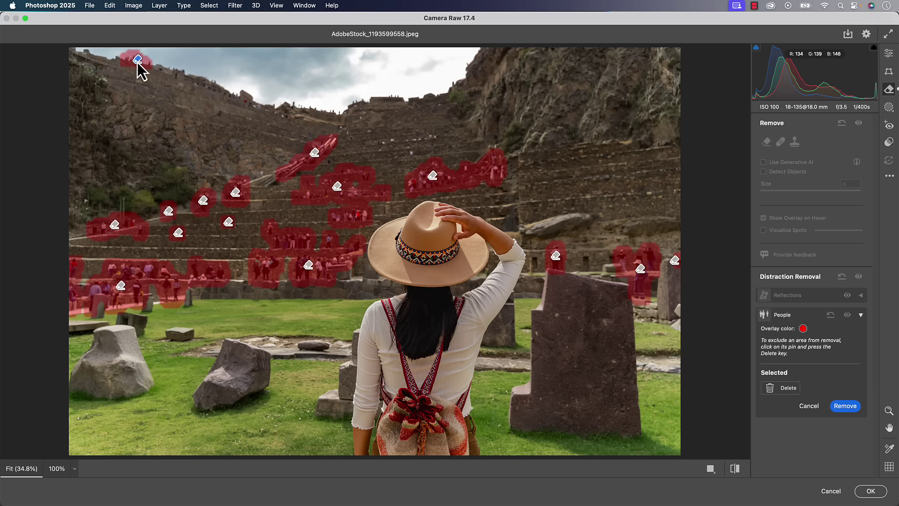
key(Delete)
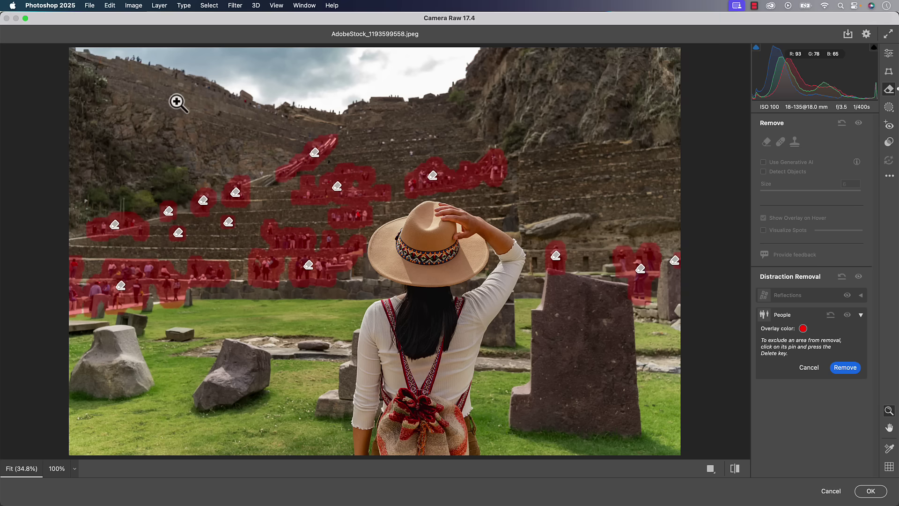
click(844, 370)
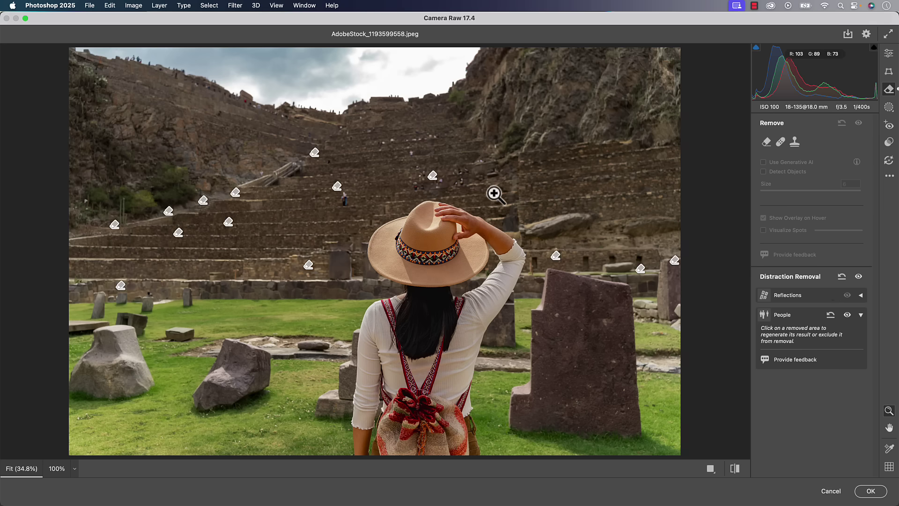
Step: Cycle through fill variations for one removed area, settling on the second variation
click(345, 184)
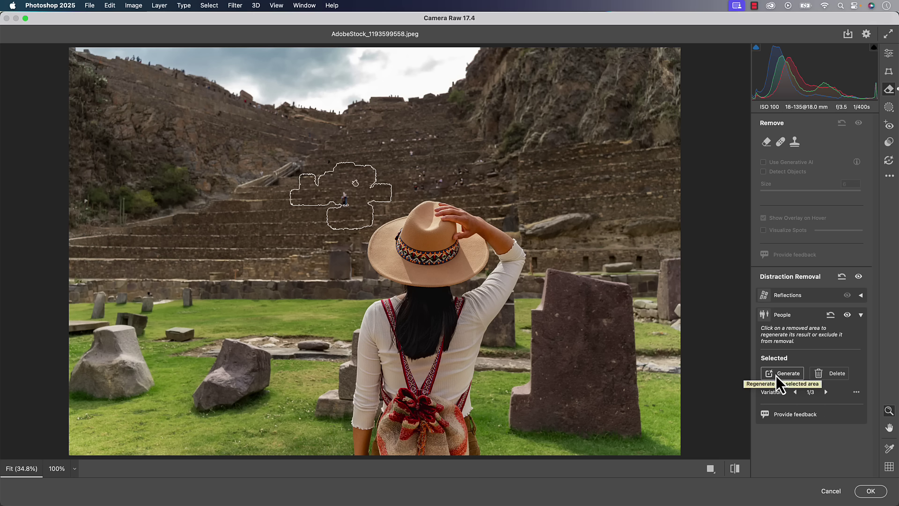
click(826, 392)
click(825, 392)
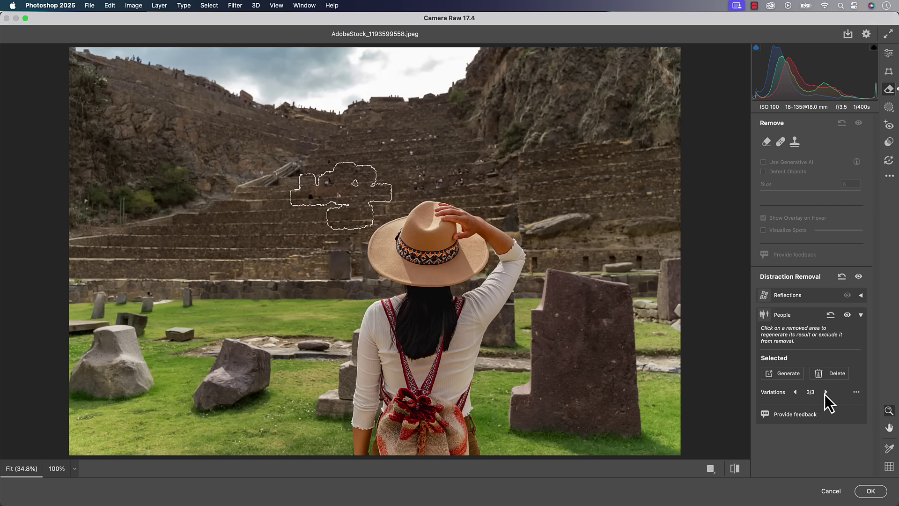
click(796, 392)
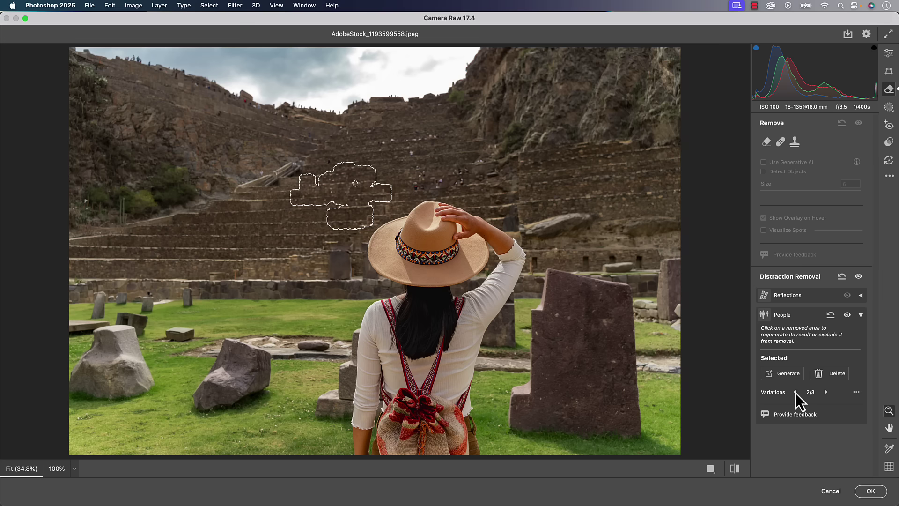
Step: Toggle the People removal visibility off and on to compare the ruins with and without tourists
click(847, 315)
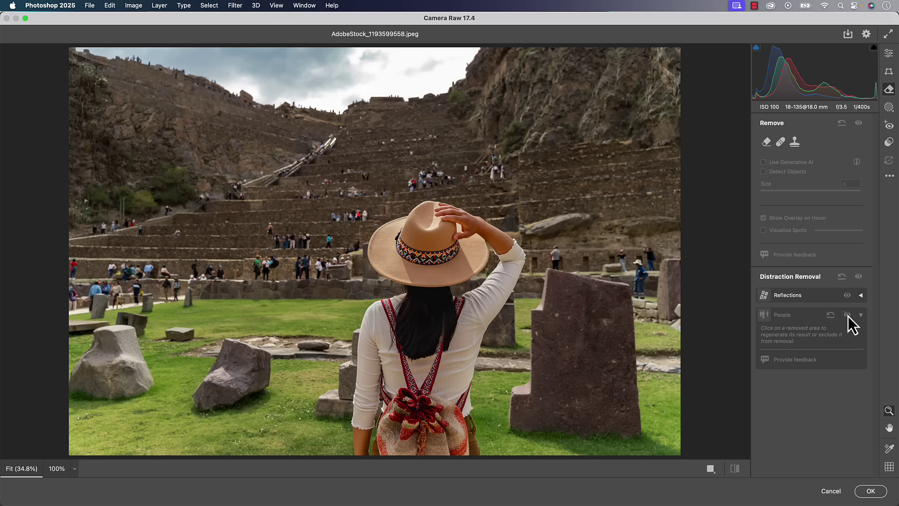
click(847, 315)
click(847, 314)
click(847, 314)
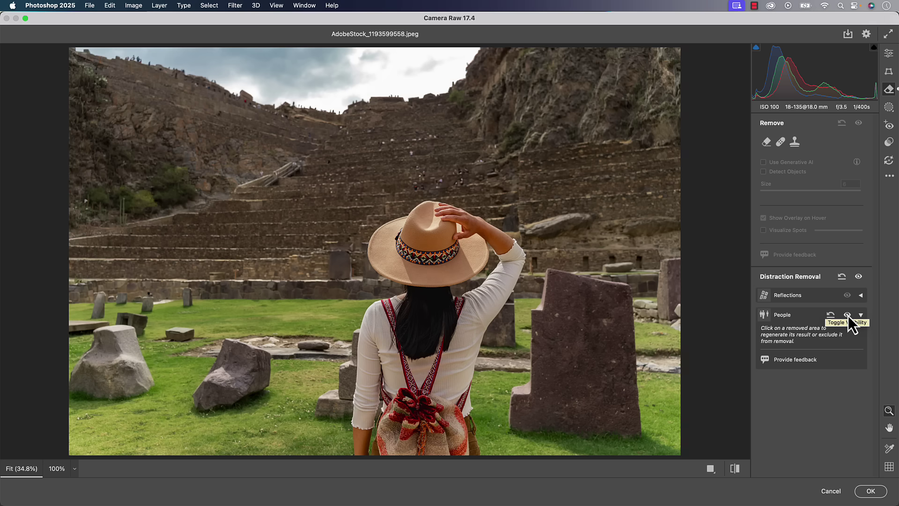
mouse_move(538, 145)
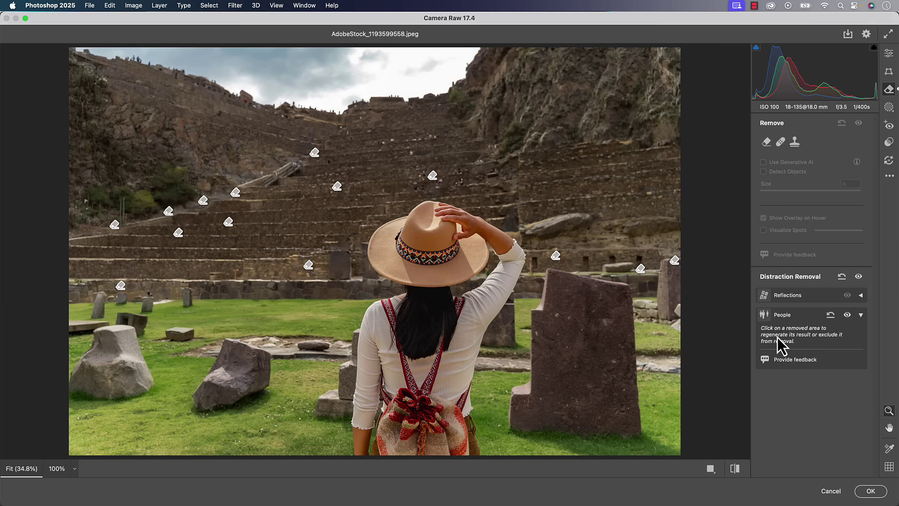
Step: Discard the ruins edits and open Lightroom Reflections.DNG in the Camera Raw Filter
click(831, 490)
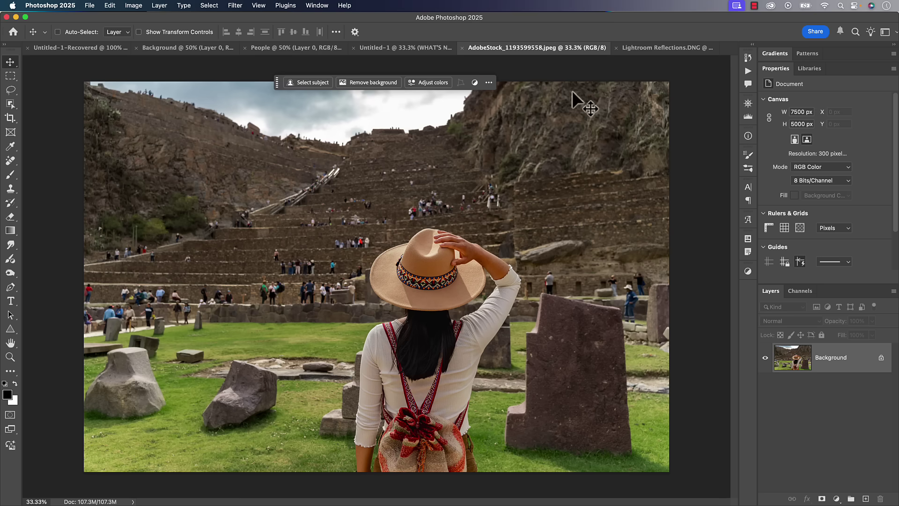
click(664, 48)
click(235, 5)
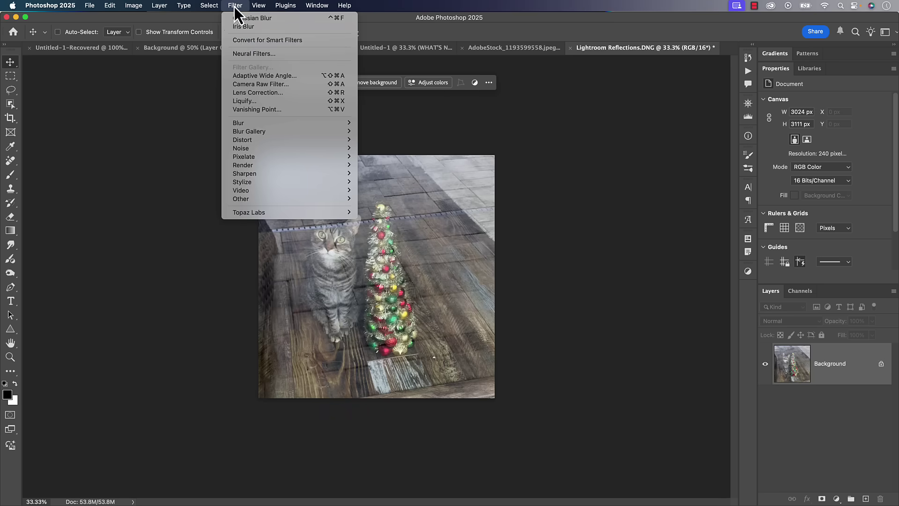
click(249, 83)
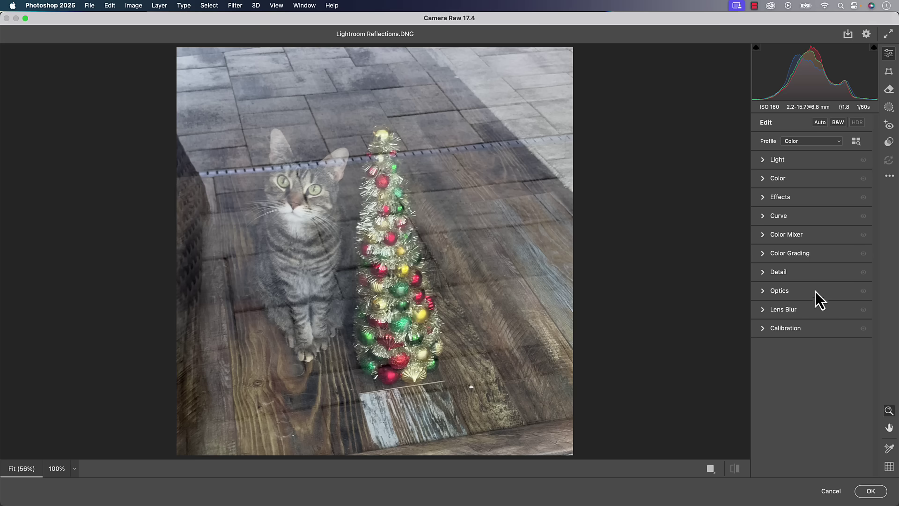
Step: Apply Reflections removal under the Remove tool to clear the glass glare over the cat
click(888, 91)
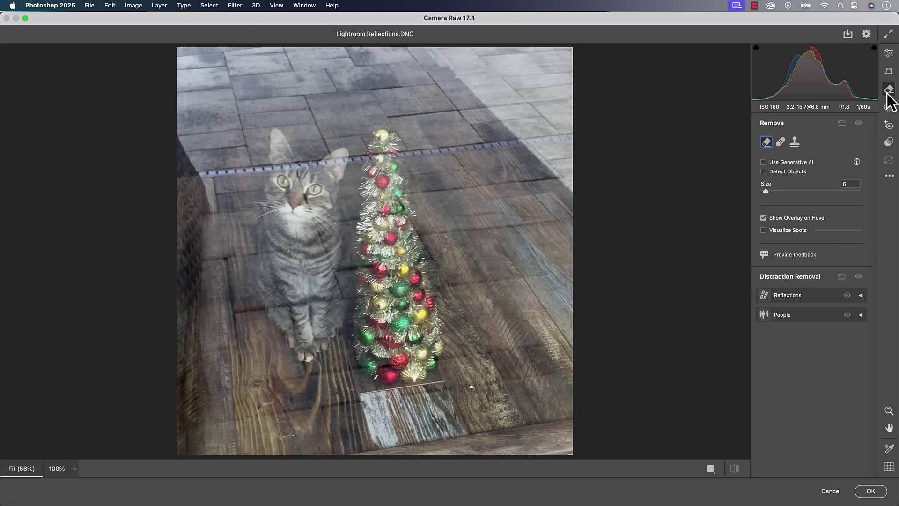
click(861, 294)
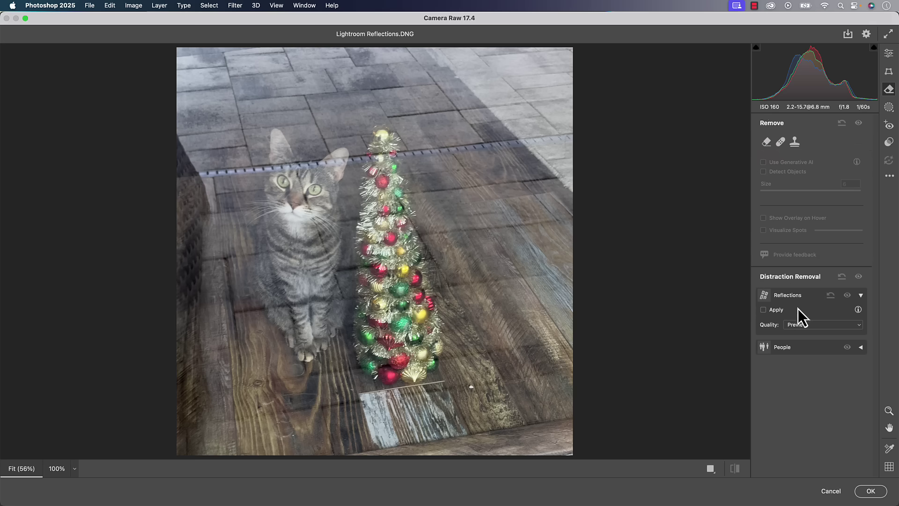
click(774, 310)
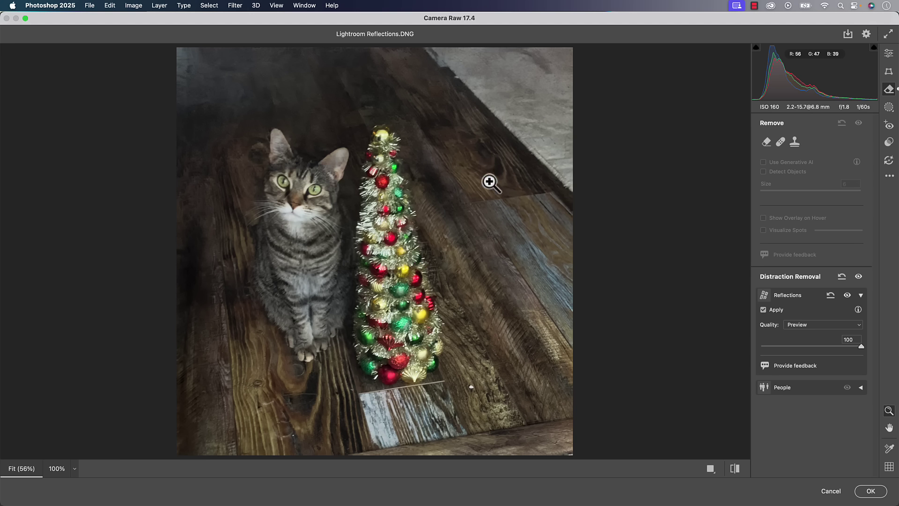
Step: Drag the Reflections amount lower and review the Quality levels, keeping Preview
mouse_move(861, 347)
mouse_down()
mouse_move(744, 347)
mouse_move(867, 348)
mouse_up()
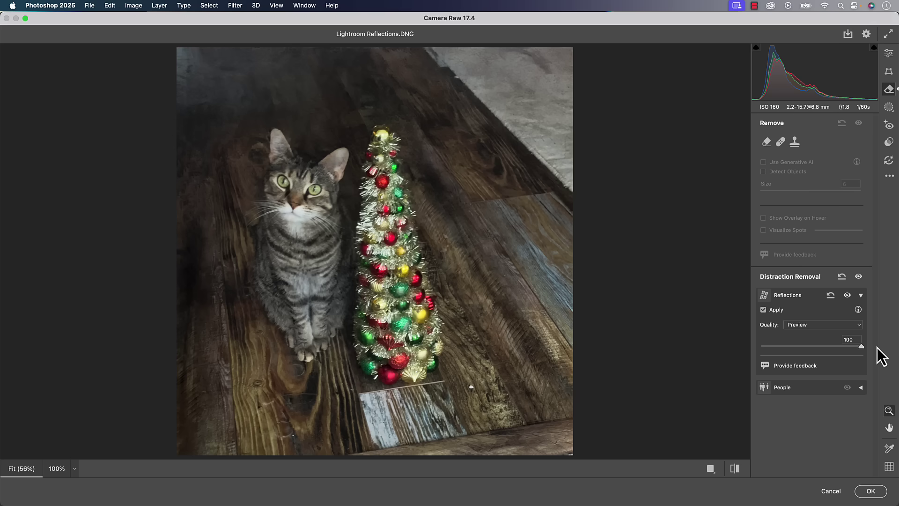
click(819, 326)
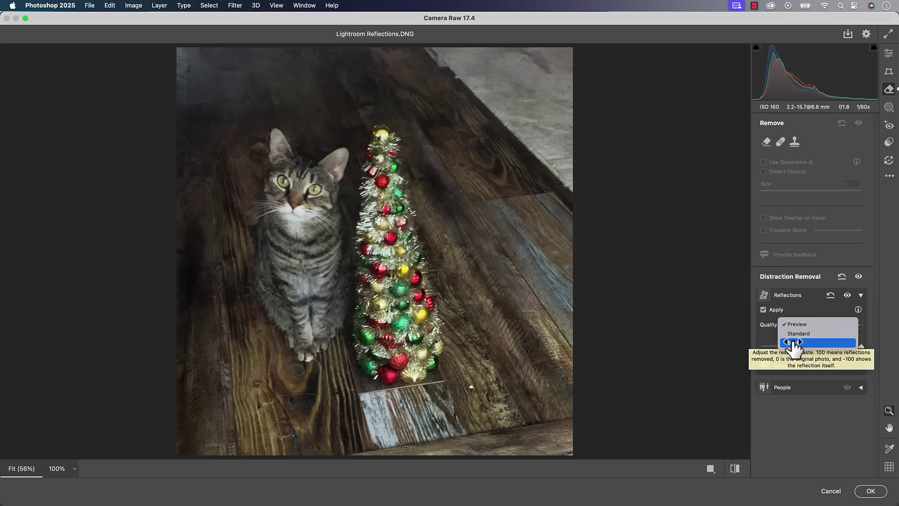
click(791, 440)
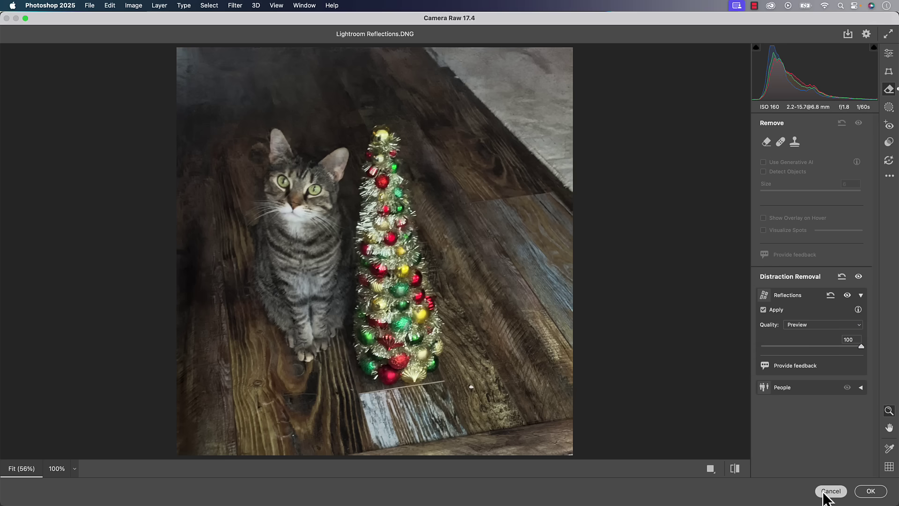
Step: Open MattK-FollowAlong-35.dng from File > Open Recent
click(87, 7)
mouse_move(92, 53)
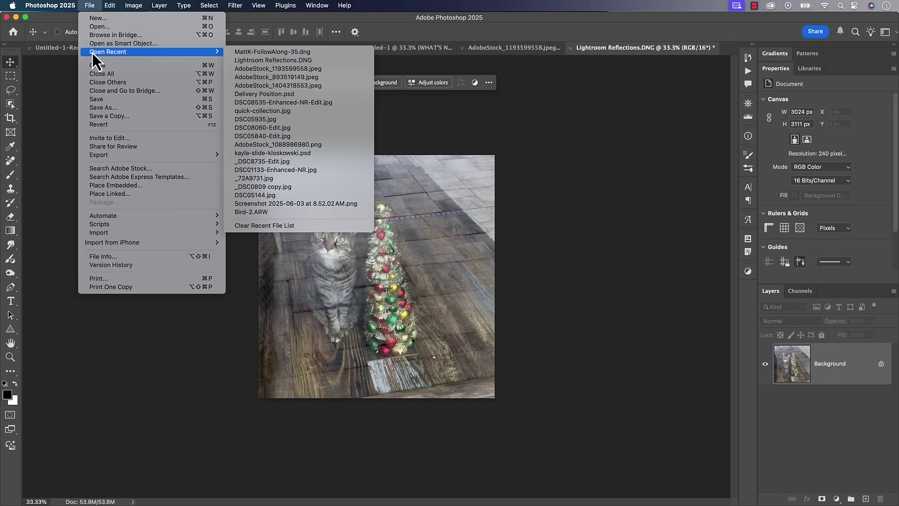
click(259, 55)
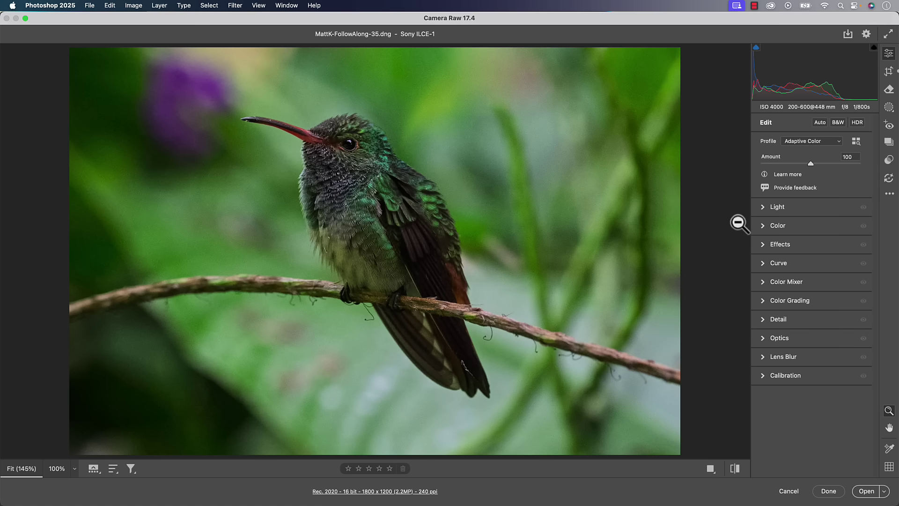
Step: In Detail at 100% zoom, enable Denoise and set its strength to 68
click(775, 321)
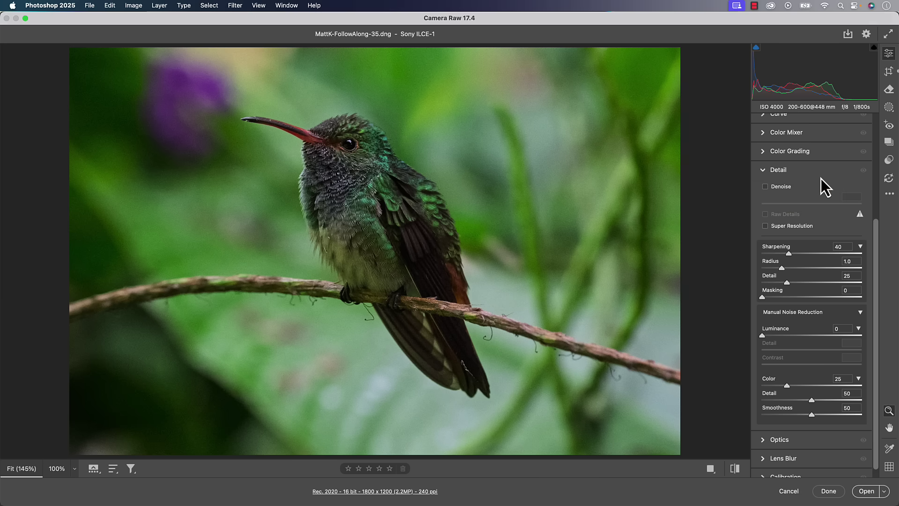
key(super+alt+0)
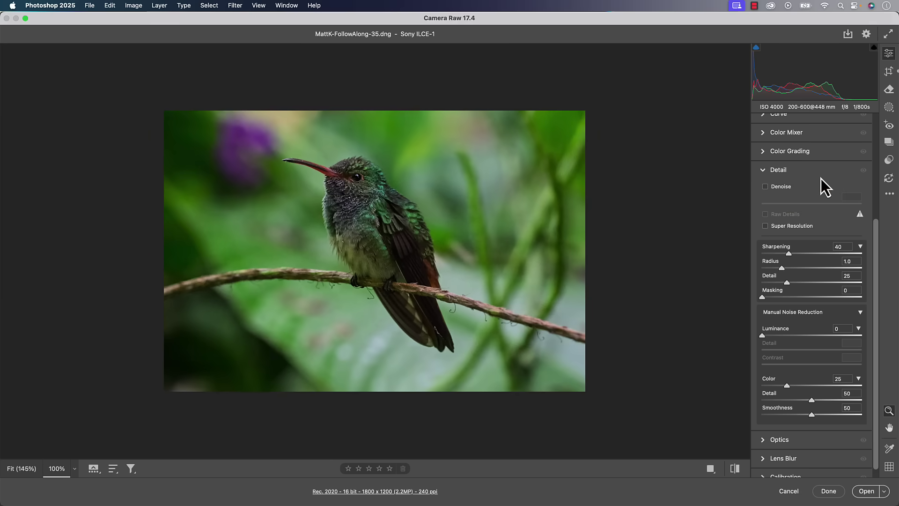
click(766, 190)
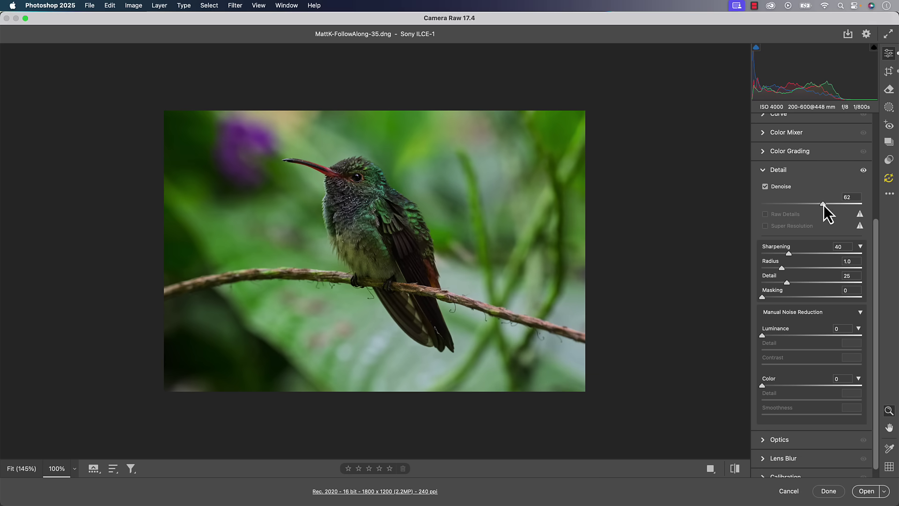
drag(831, 204, 831, 206)
drag(832, 203, 785, 205)
Step: Collapse Detail and review the AI Edit Status summary for settings needing an update
click(763, 170)
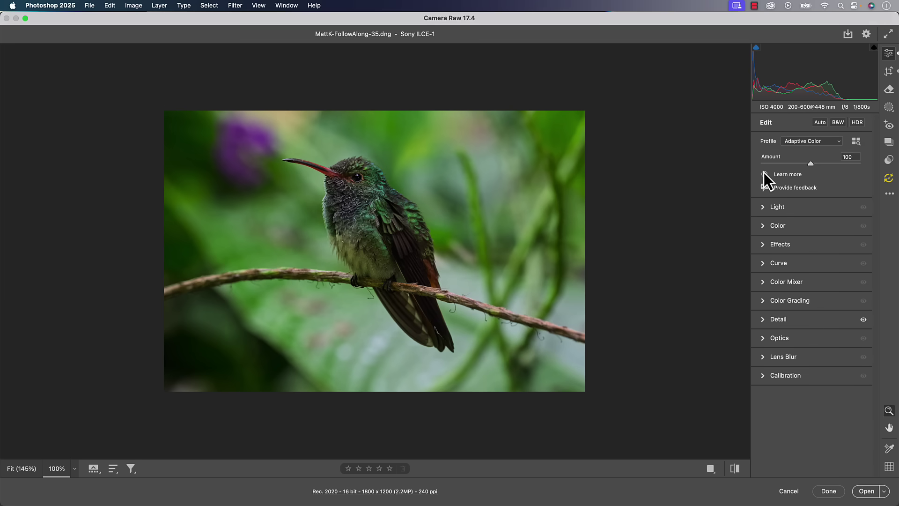
click(889, 179)
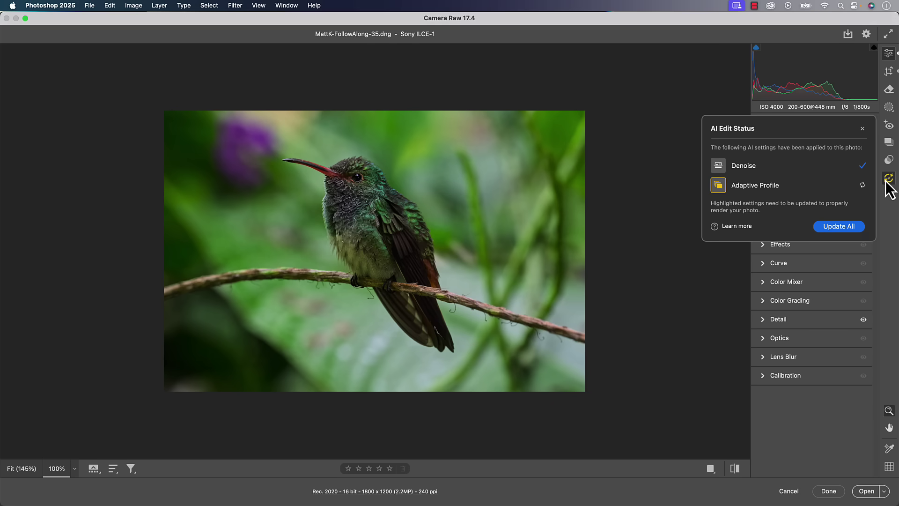
click(887, 180)
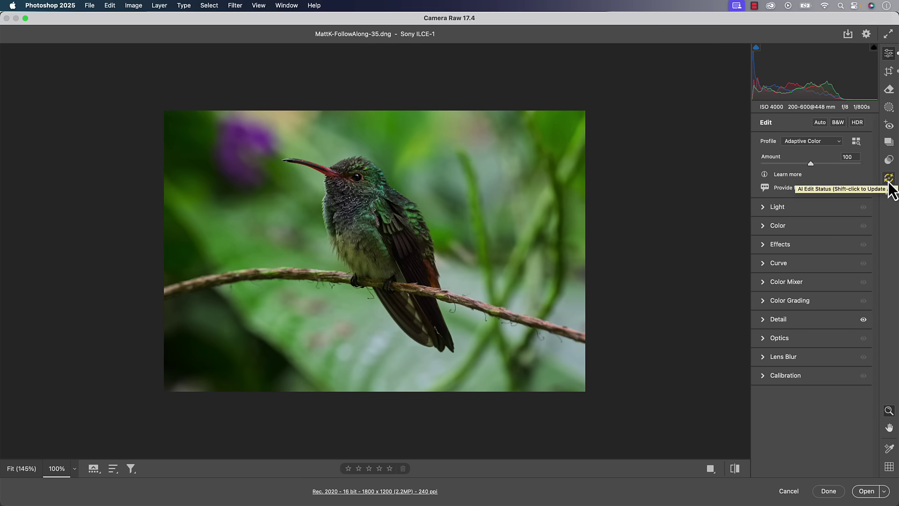
click(889, 181)
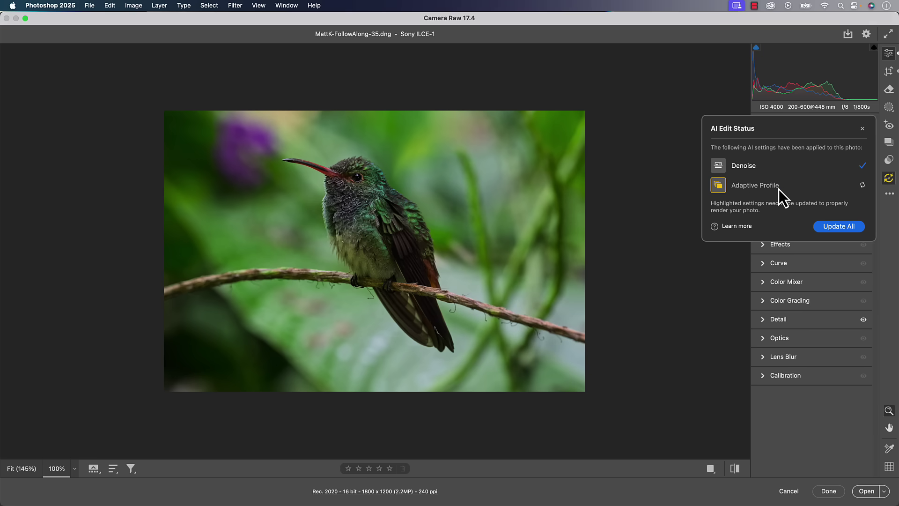
click(862, 128)
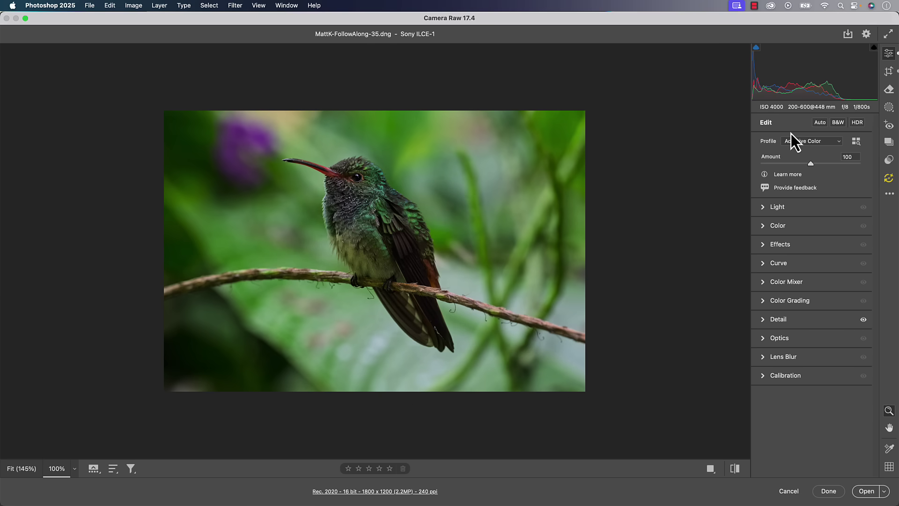
Step: Check the profile list under Basic, keeping the Adaptive Color profile
click(776, 207)
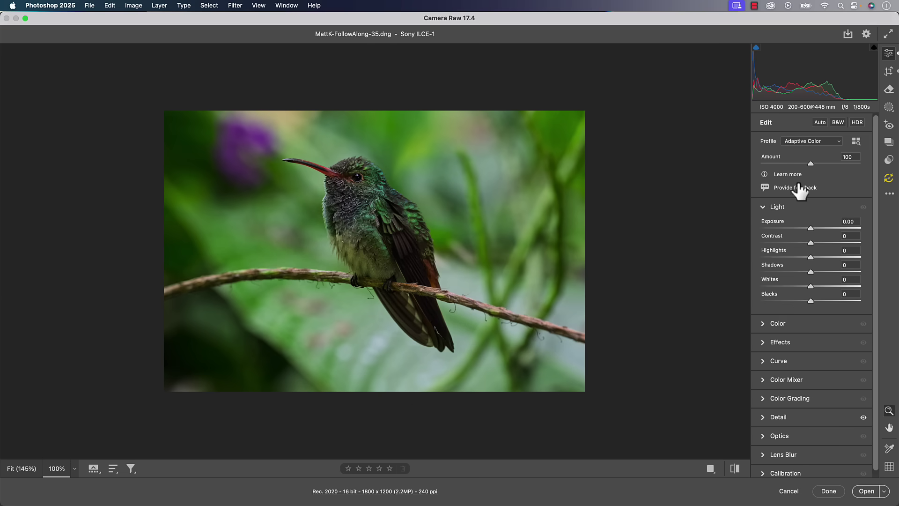
click(801, 145)
click(802, 147)
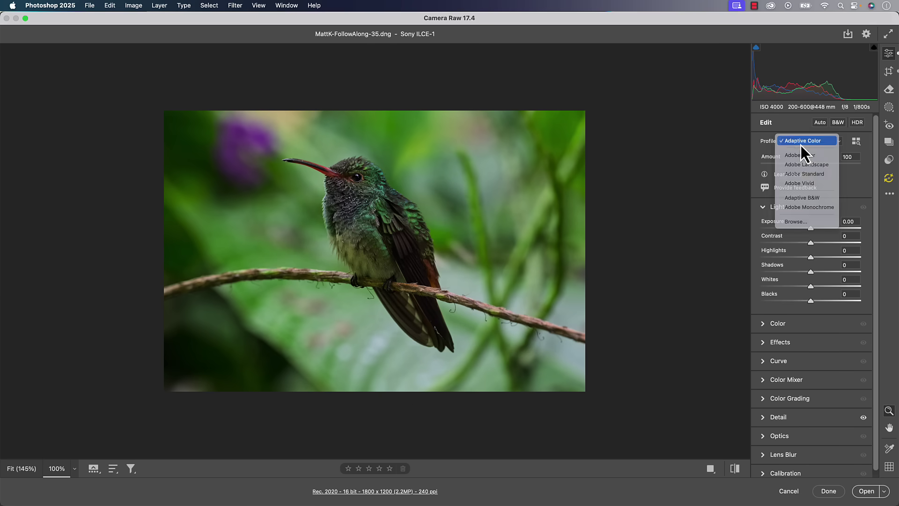
Step: Refresh the outdated Adaptive Profile in AI Edit Status and confirm nothing else needs updating
click(889, 179)
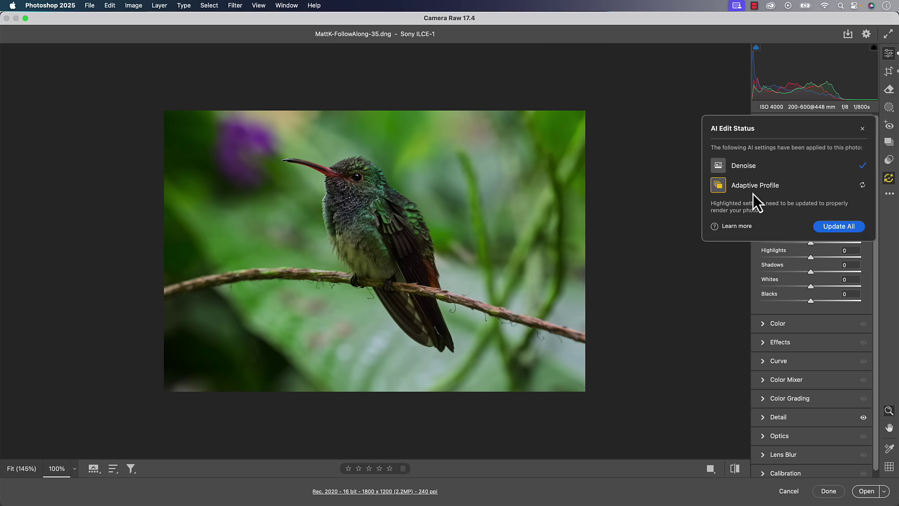
click(862, 186)
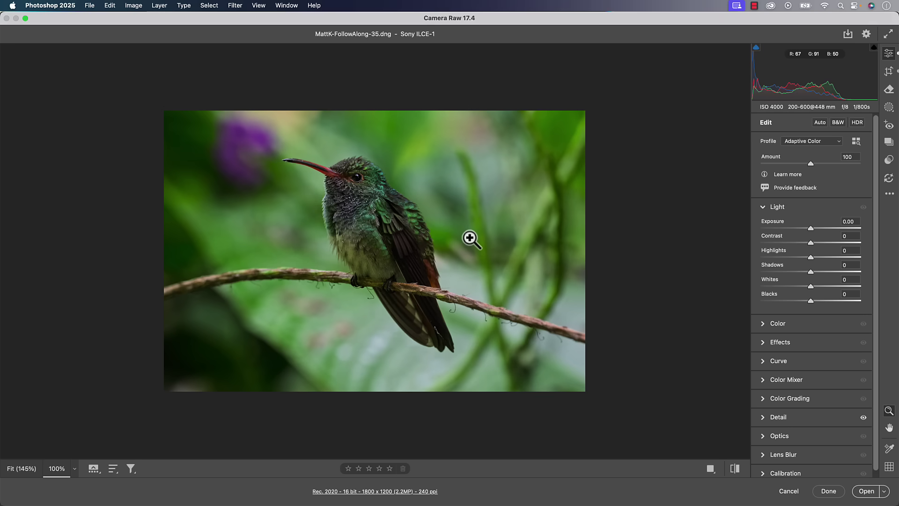
click(888, 180)
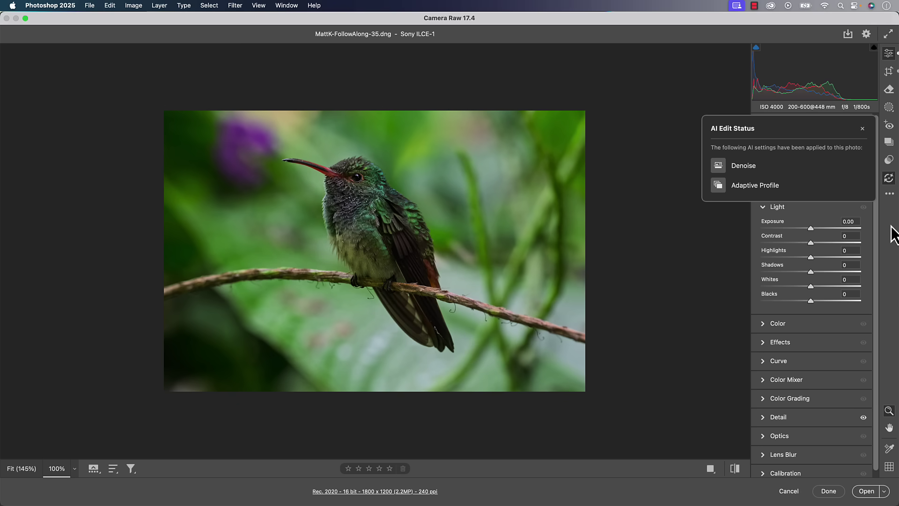
Step: Dismiss the AI Edit Status popover with Esc, back to the hummingbird's Edit settings
key(Escape)
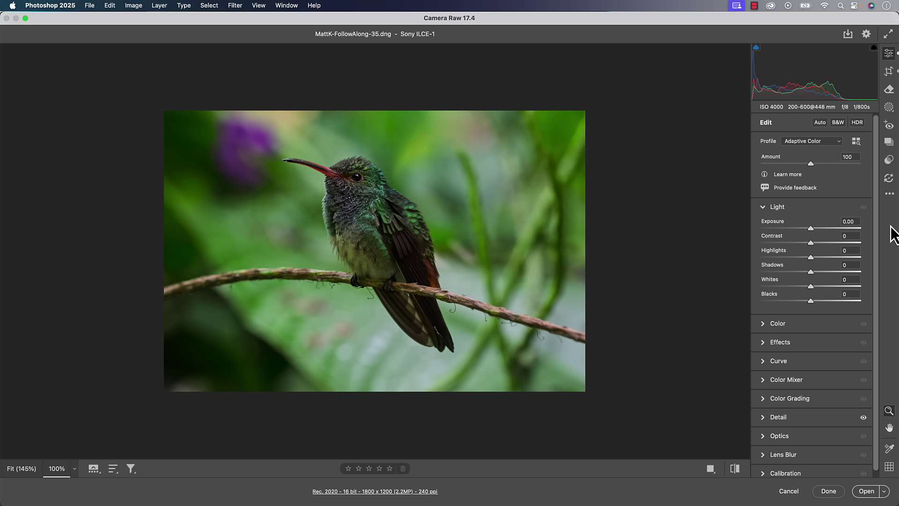